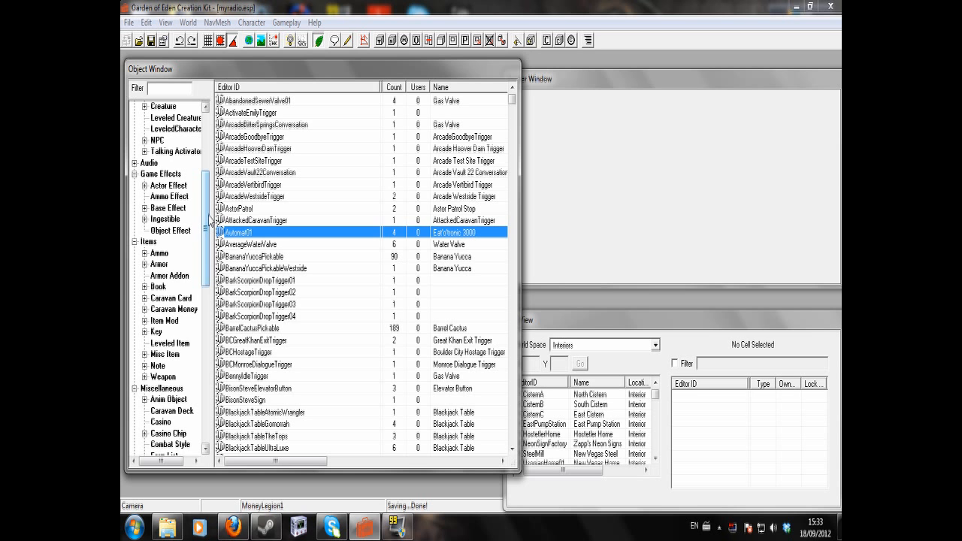
# Open the AlienRadioBeacon talking activator and set its ID to myradiotalk and its name to My Radio
pyautogui.click(175, 151)
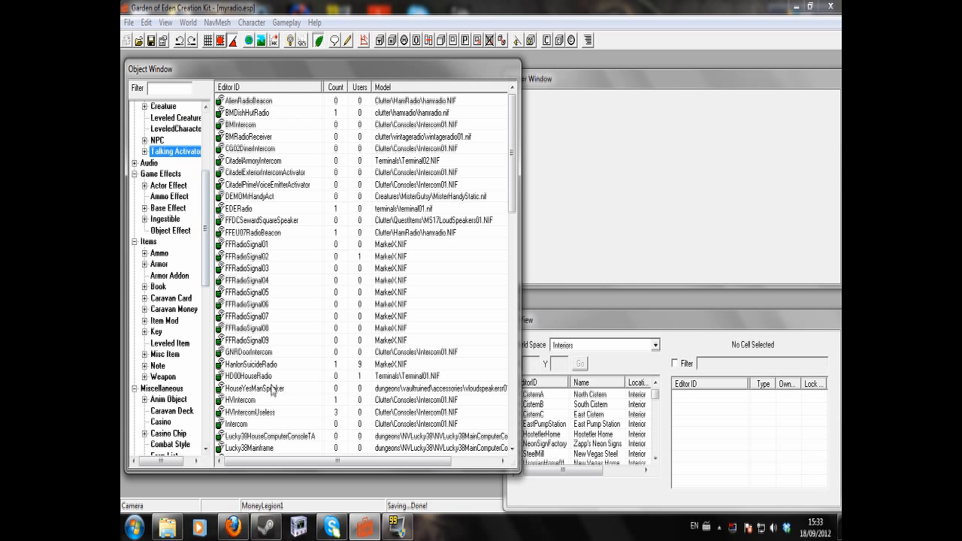
pyautogui.click(260, 101)
pyautogui.doubleClick(260, 101)
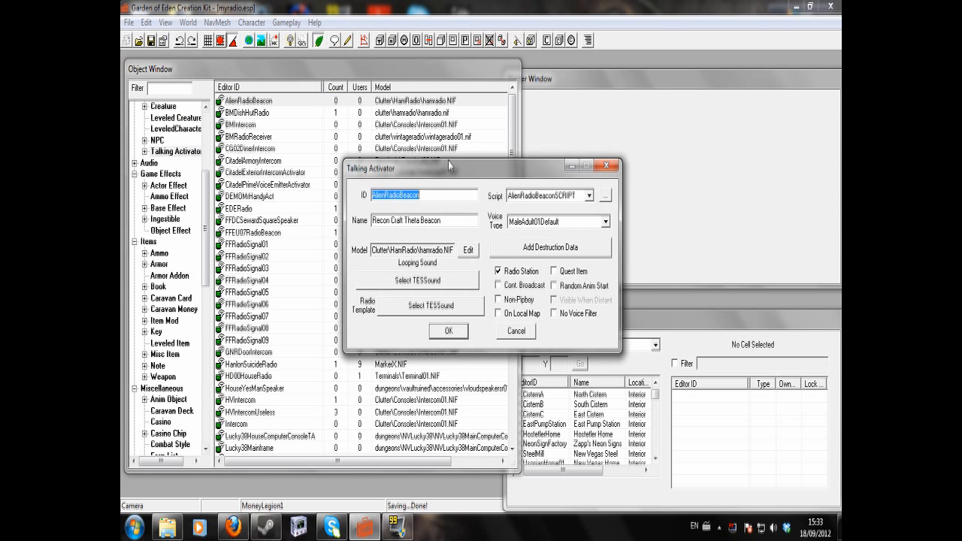
pyautogui.write('myradiotalk')
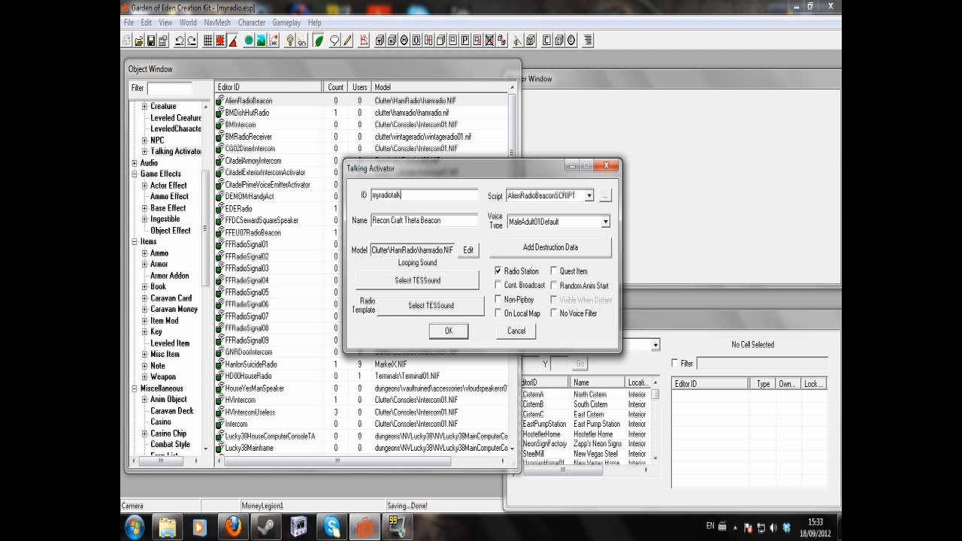
pyautogui.hotkey('ctrl', 'a')
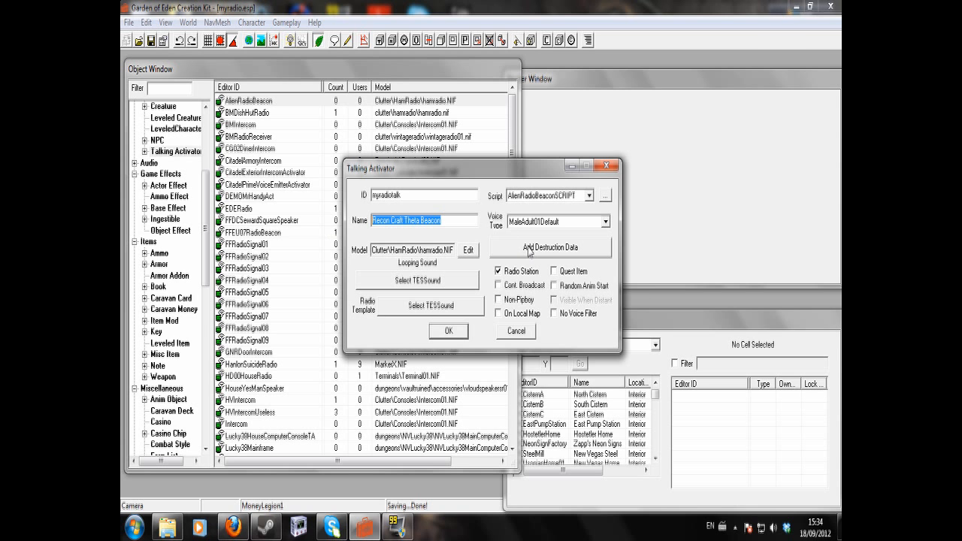
pyautogui.write('My Radio')
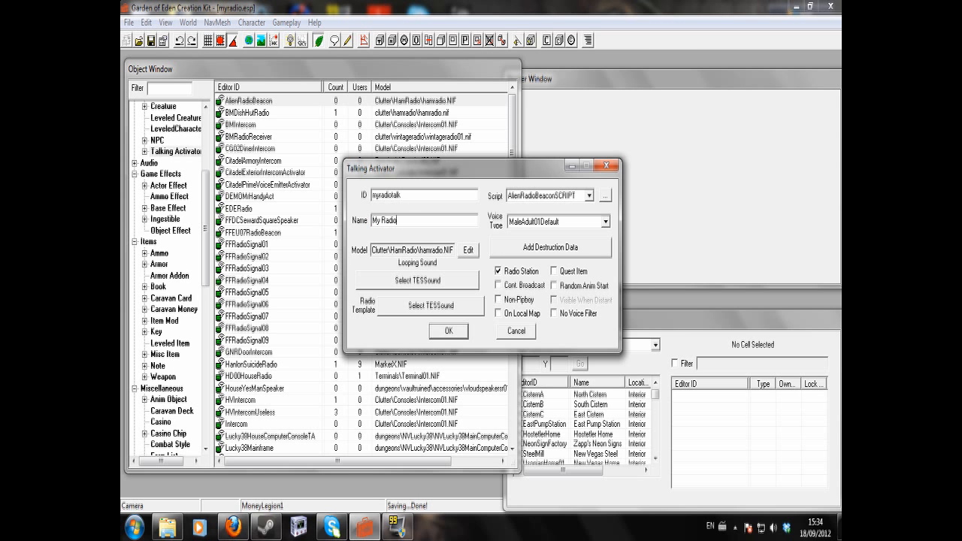
# Enable Cont. Broadcast, set the script to NONE, and save the talking activator as a new form
pyautogui.click(498, 286)
pyautogui.click(589, 195)
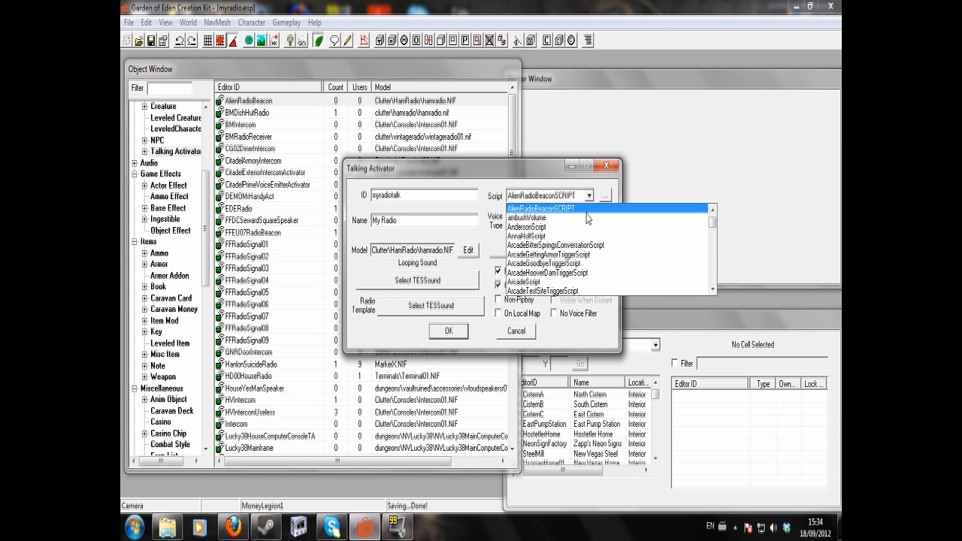
pyautogui.scroll(8, 579, 212)
pyautogui.click(580, 209)
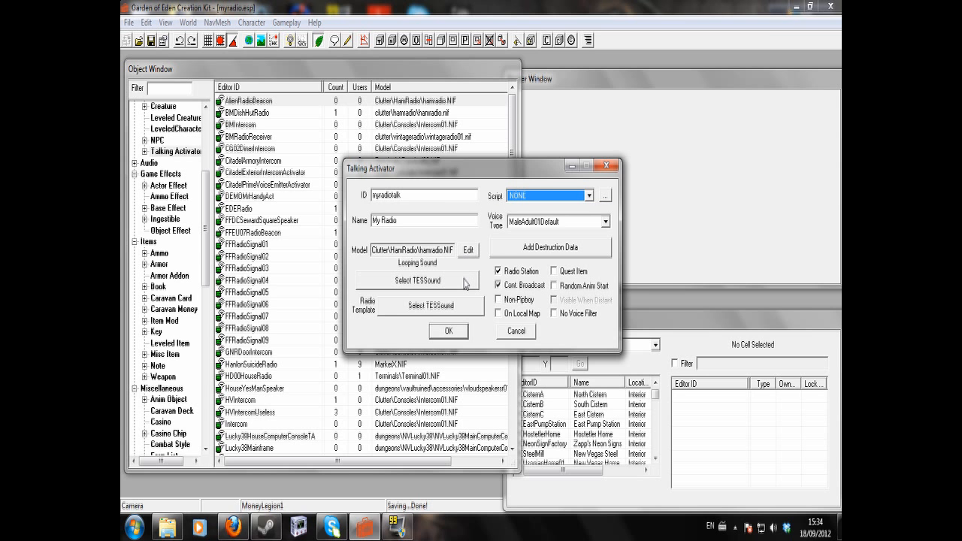
pyautogui.click(449, 337)
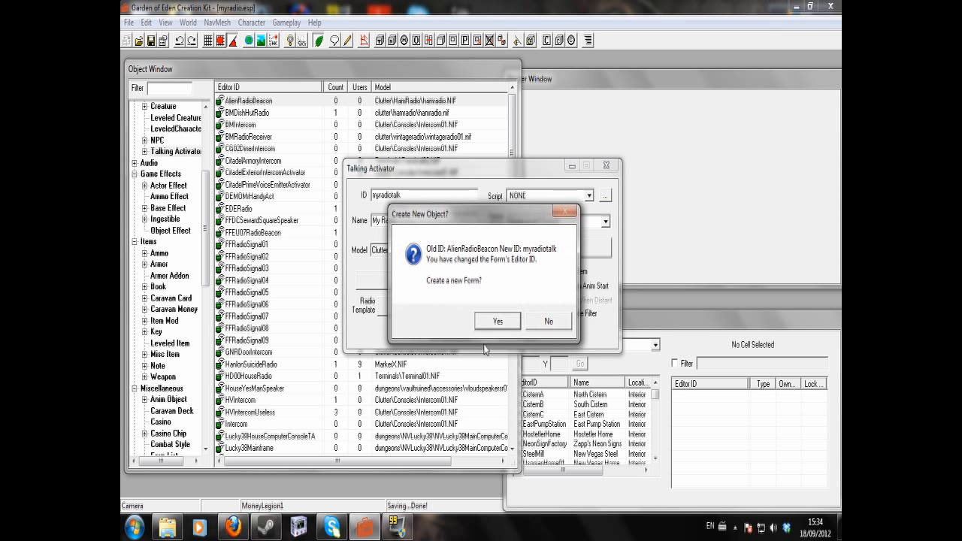
pyautogui.click(497, 322)
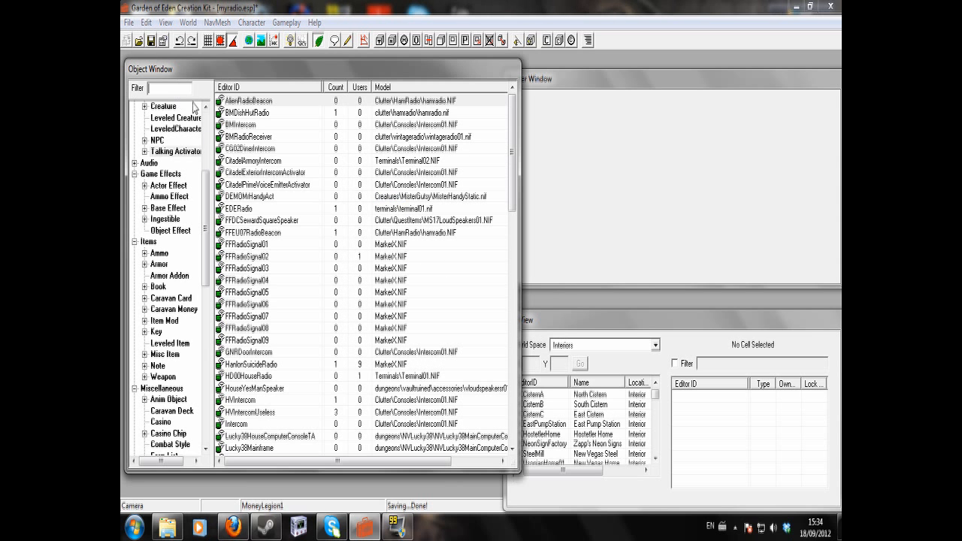
# Create a new voice type with the ID myradiovoice
pyautogui.scroll(5, 205, 179)
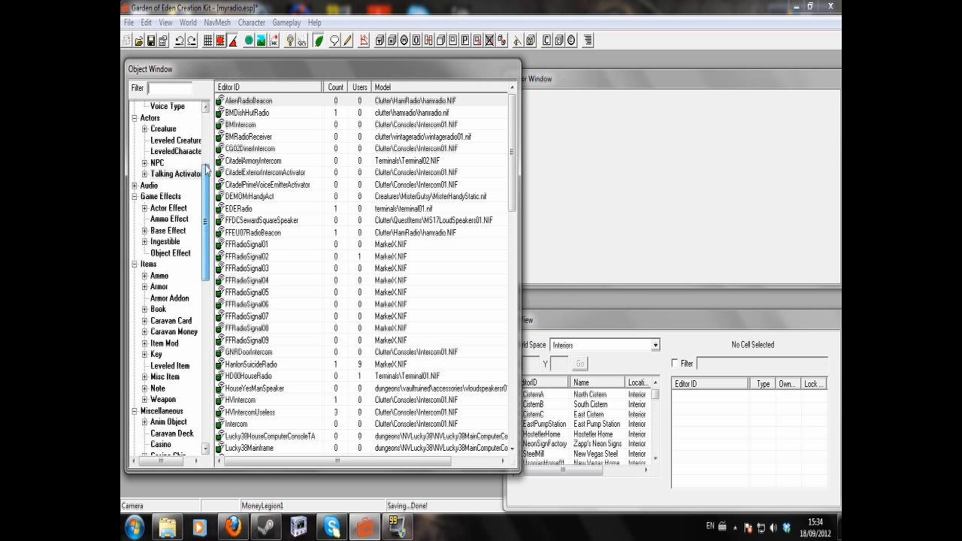
pyautogui.click(178, 259)
pyautogui.rightClick(247, 232)
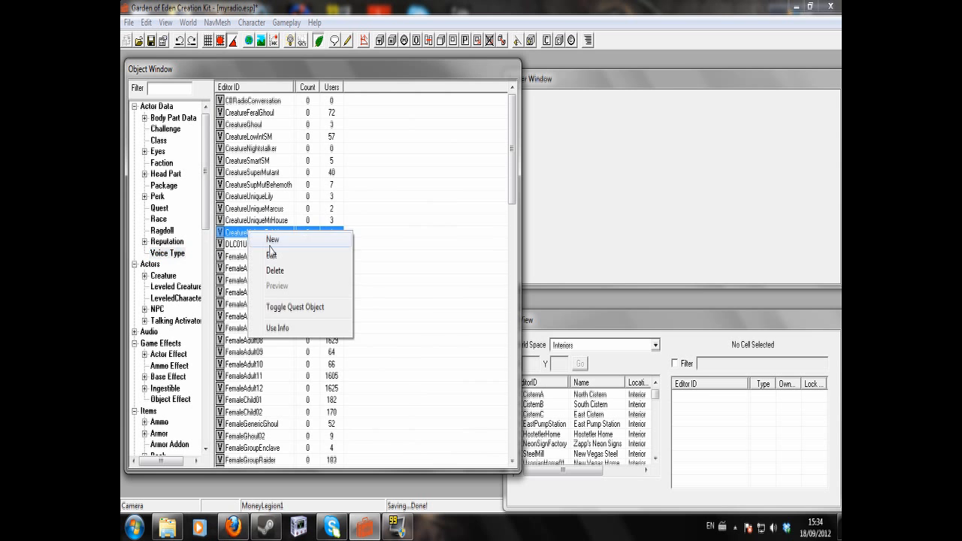
pyautogui.click(273, 242)
pyautogui.rightClick(152, 111)
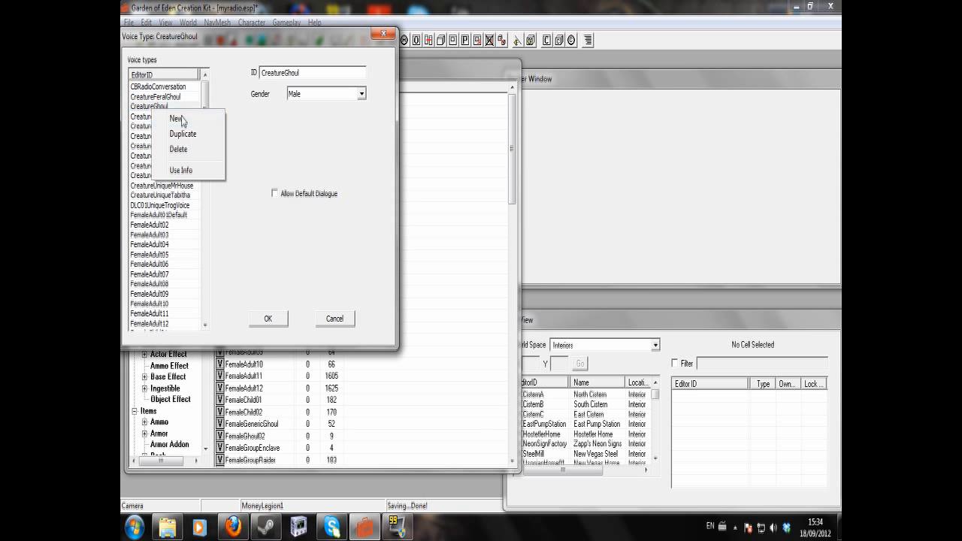
pyautogui.click(154, 117)
pyautogui.write('myradiovoice')
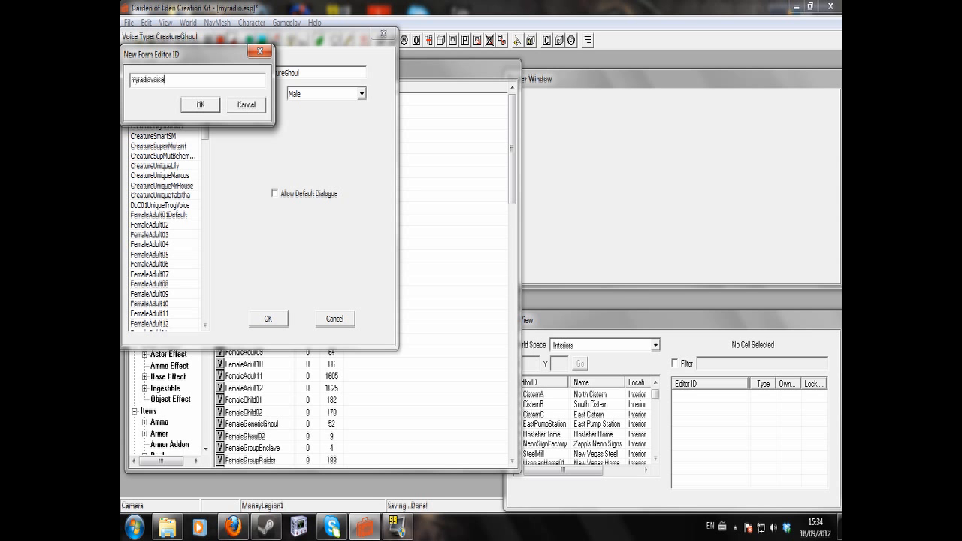
pyautogui.click(205, 105)
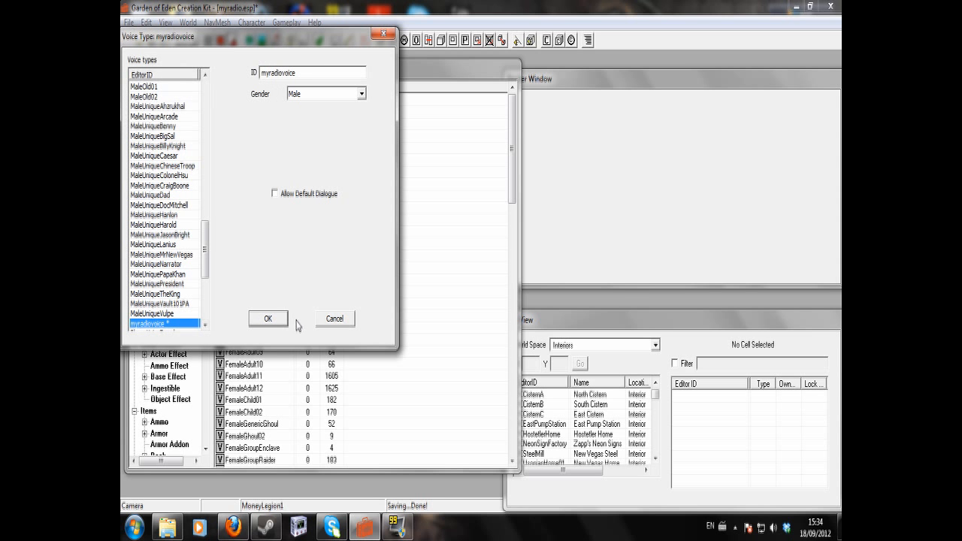
pyautogui.click(267, 318)
# Filter the talking activators by "myra" and set the voice type of myradiotalk to myradiovoice
pyautogui.click(178, 320)
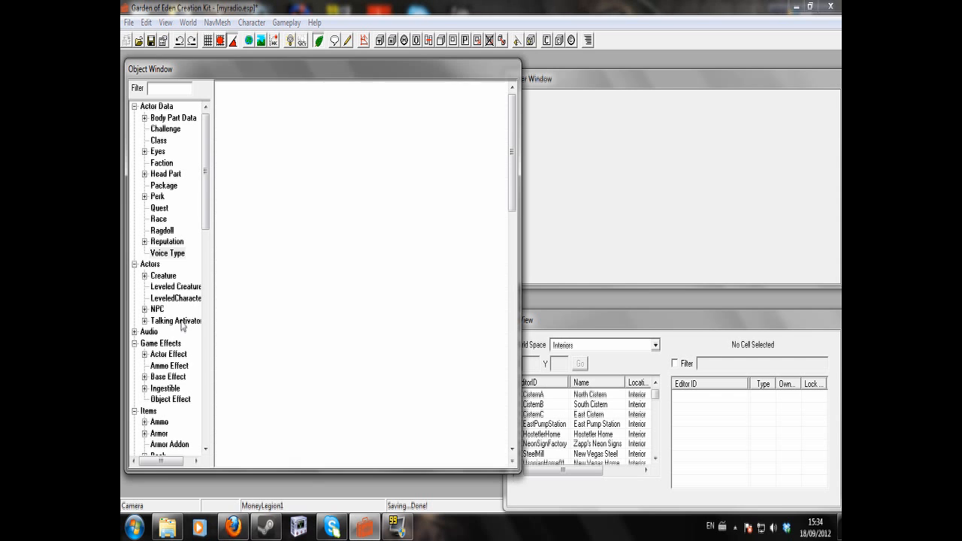
pyautogui.click(171, 89)
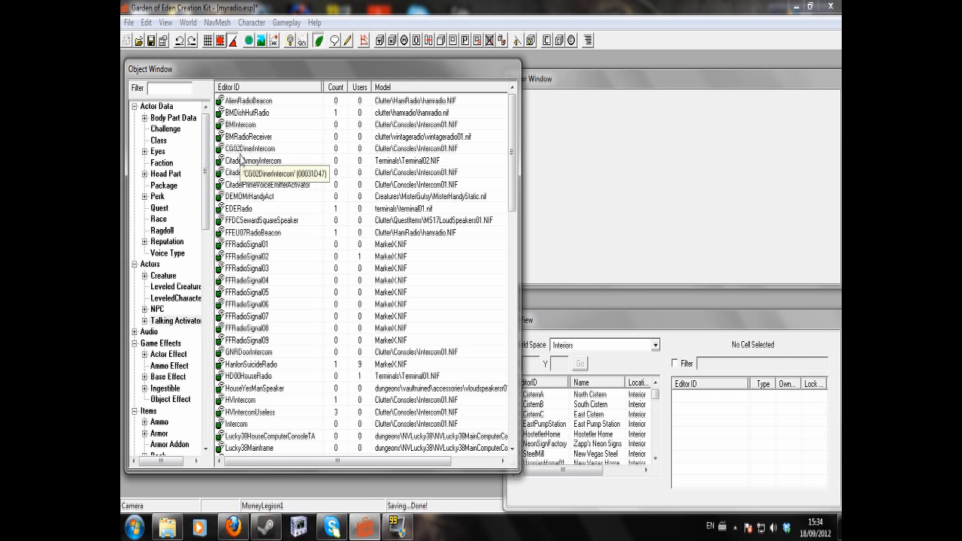
pyautogui.write('myra')
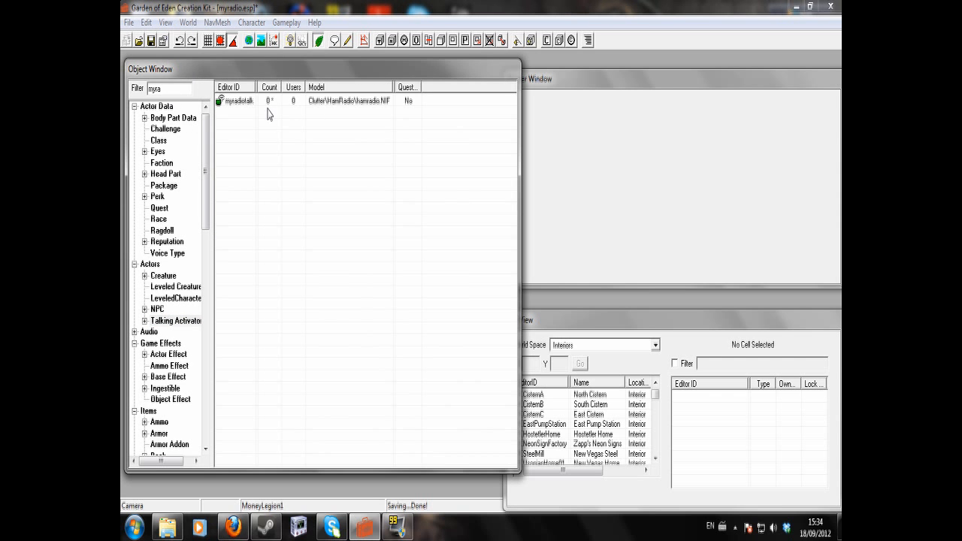
pyautogui.doubleClick(248, 101)
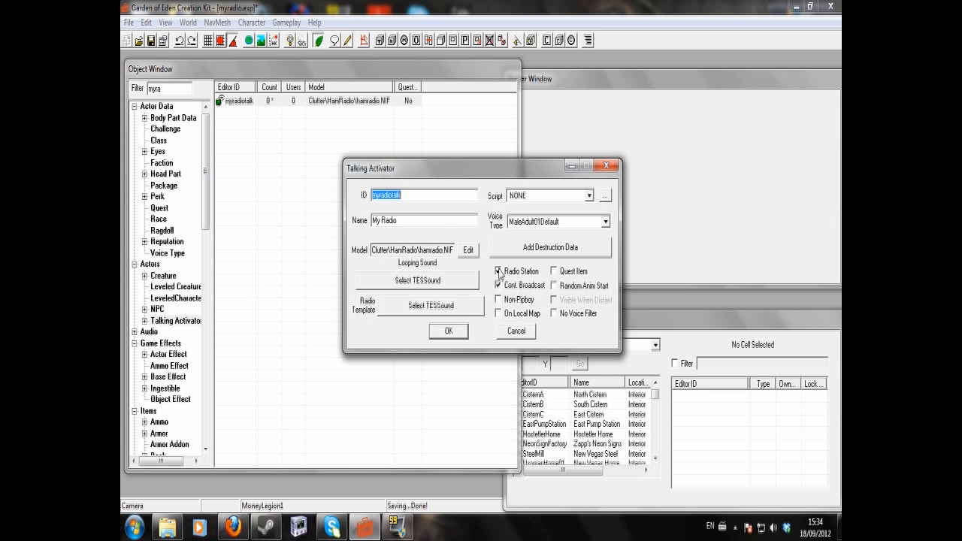
pyautogui.click(608, 222)
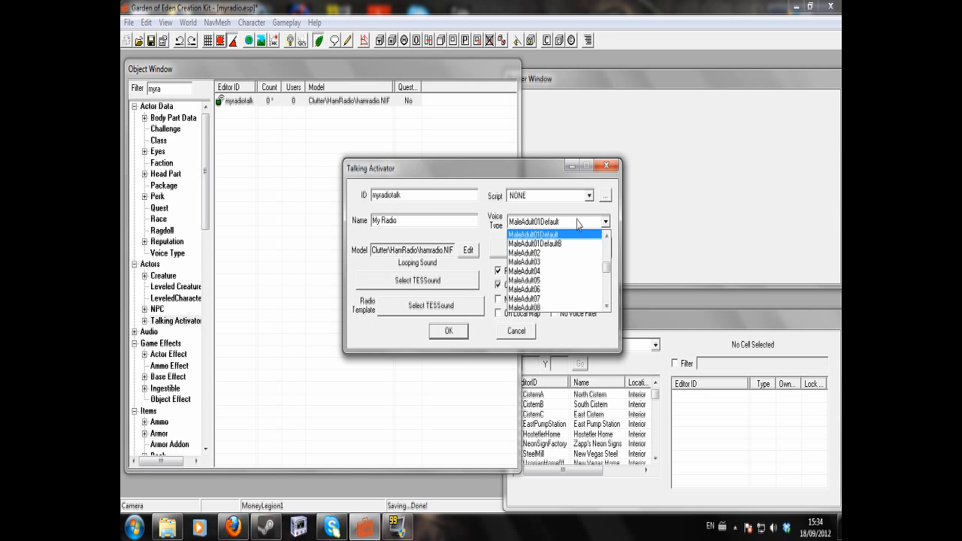
pyautogui.write('myradiovoice')
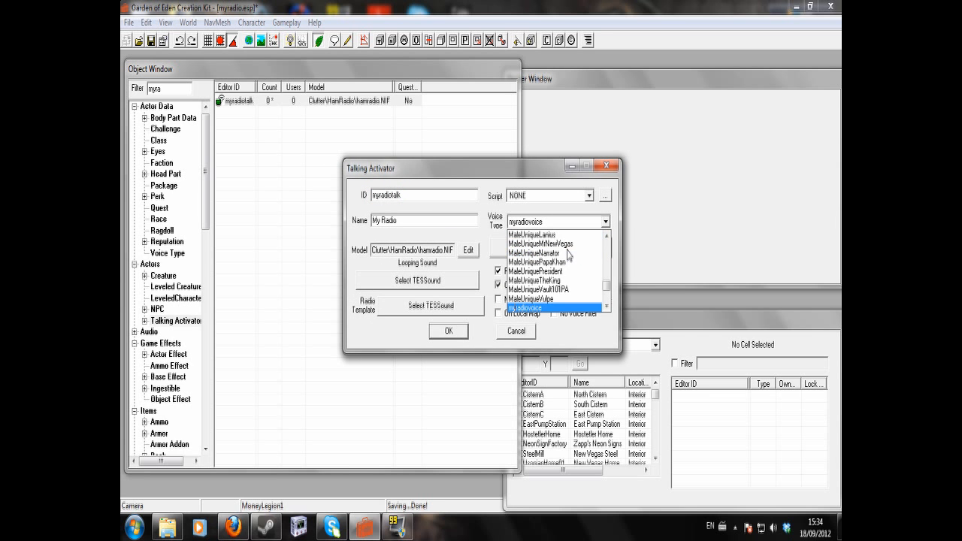
pyautogui.click(554, 309)
pyautogui.click(449, 331)
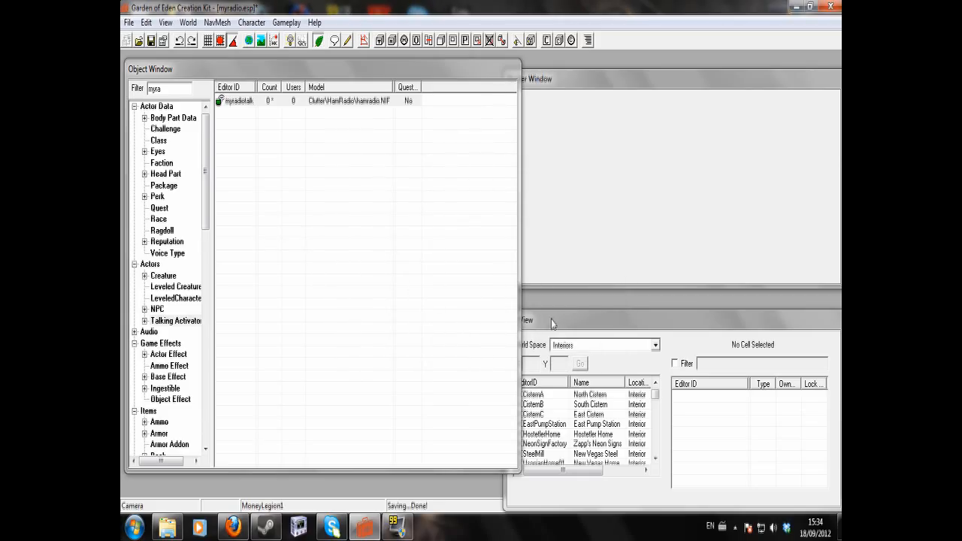
# Switch the cell list to the WastelandNV world space and load the Goodsprings cell into the render view
pyautogui.click(551, 319)
pyautogui.click(655, 345)
pyautogui.scroll(-3, 621, 416)
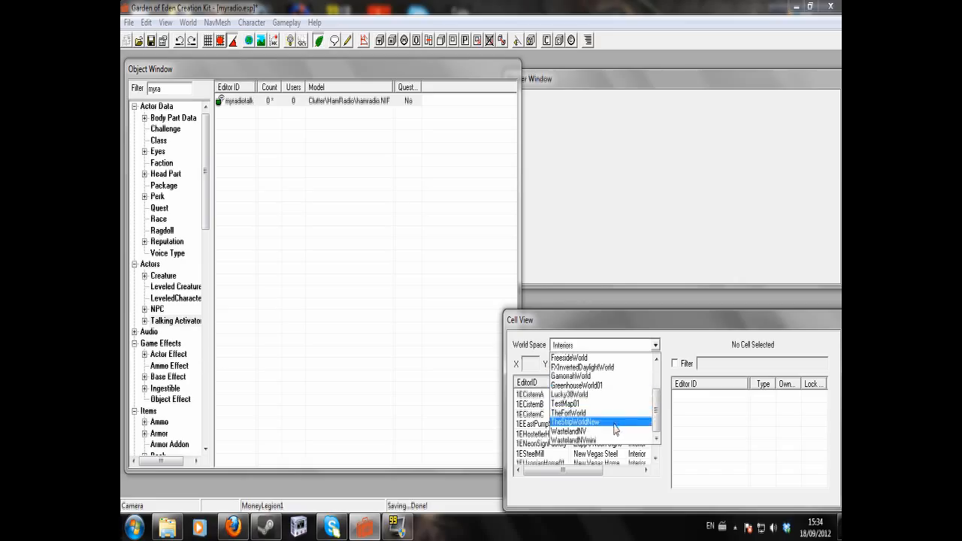
pyautogui.click(616, 432)
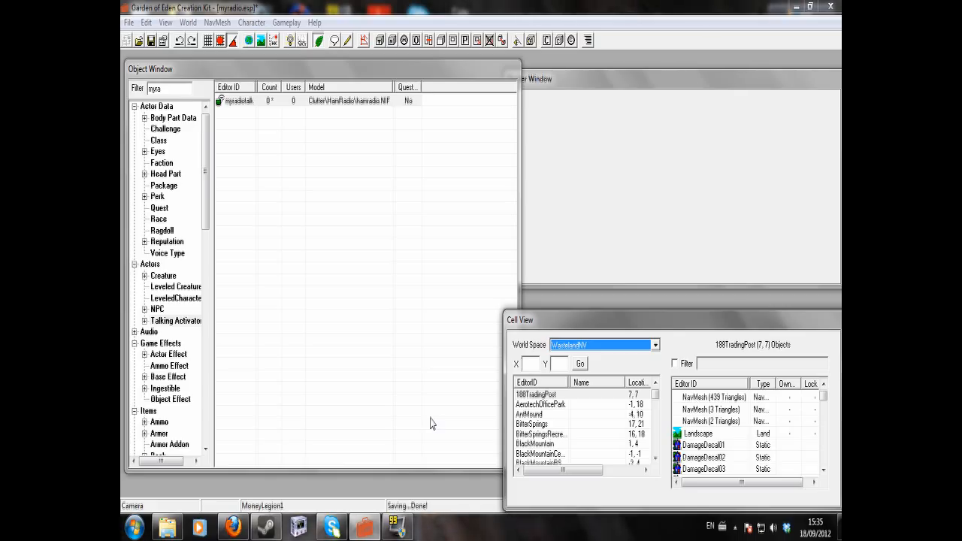
pyautogui.click(529, 435)
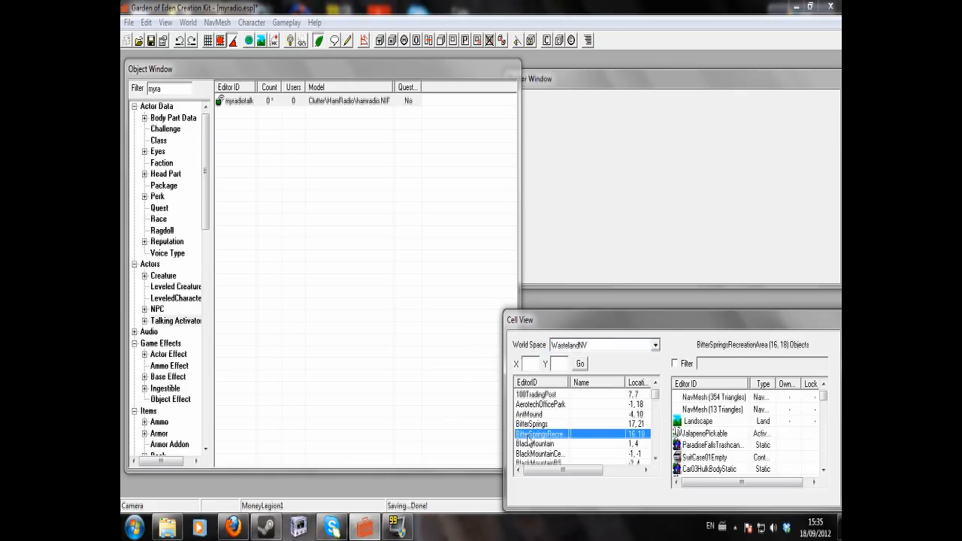
pyautogui.scroll(-3, 565, 455)
pyautogui.scroll(3, 565, 456)
pyautogui.scroll(-6, 559, 444)
pyautogui.click(541, 455)
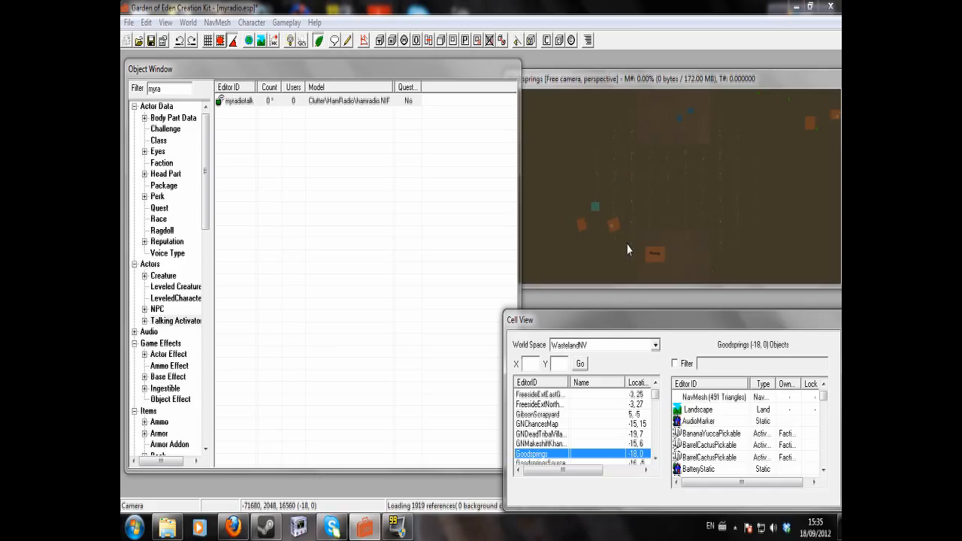
# Place the myradiotalk activator in the Goodsprings cell, on the broken road section near the wooden pole
pyautogui.click(617, 231)
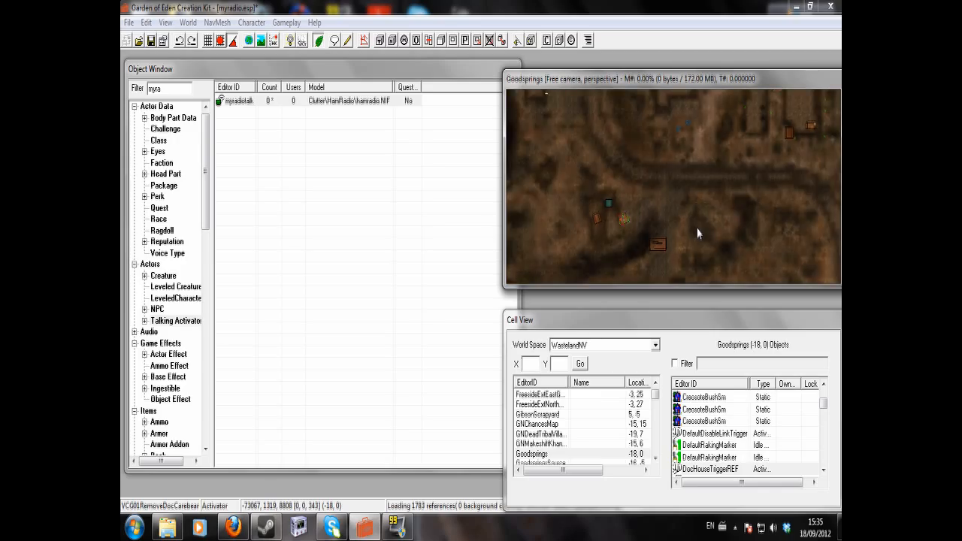
pyautogui.scroll(2, 697, 234)
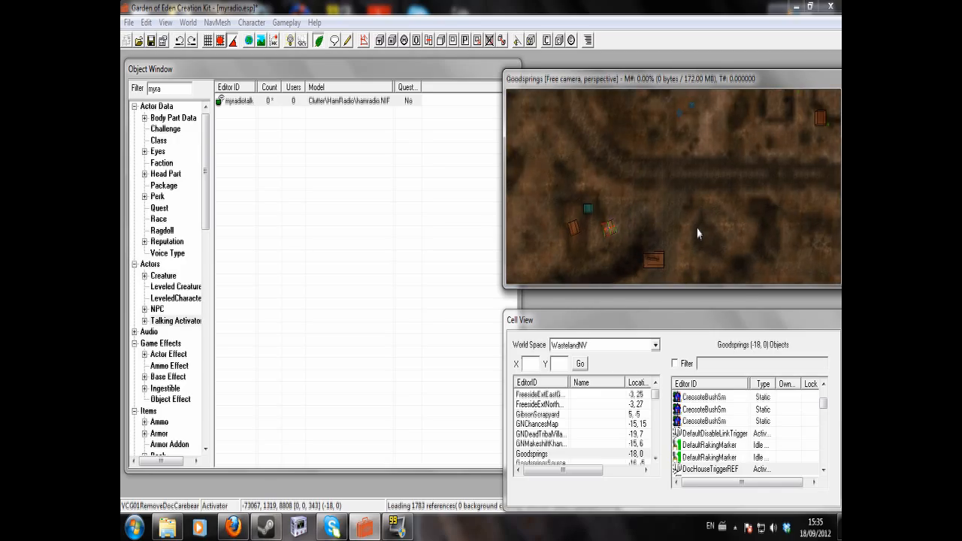
pyautogui.click(591, 214)
pyautogui.scroll(4, 646, 213)
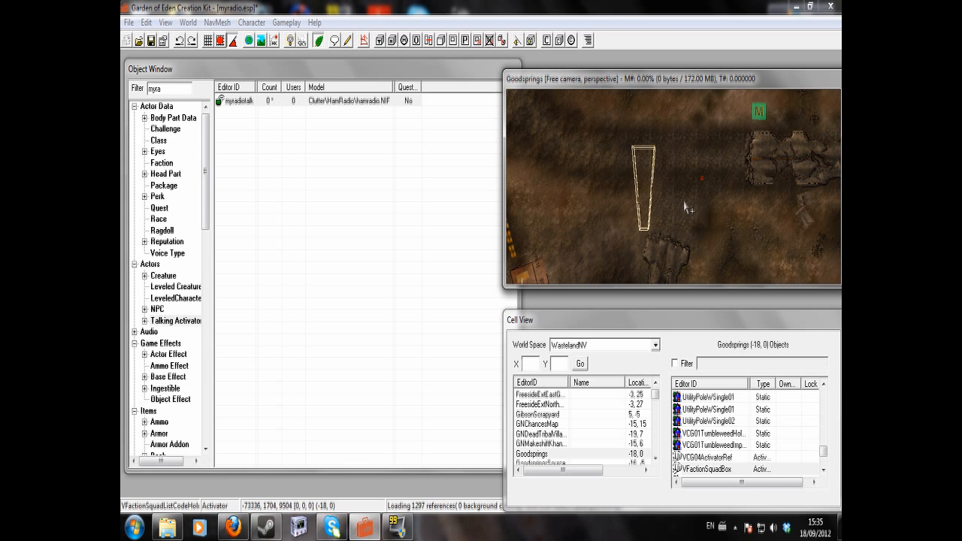
pyautogui.click(652, 200)
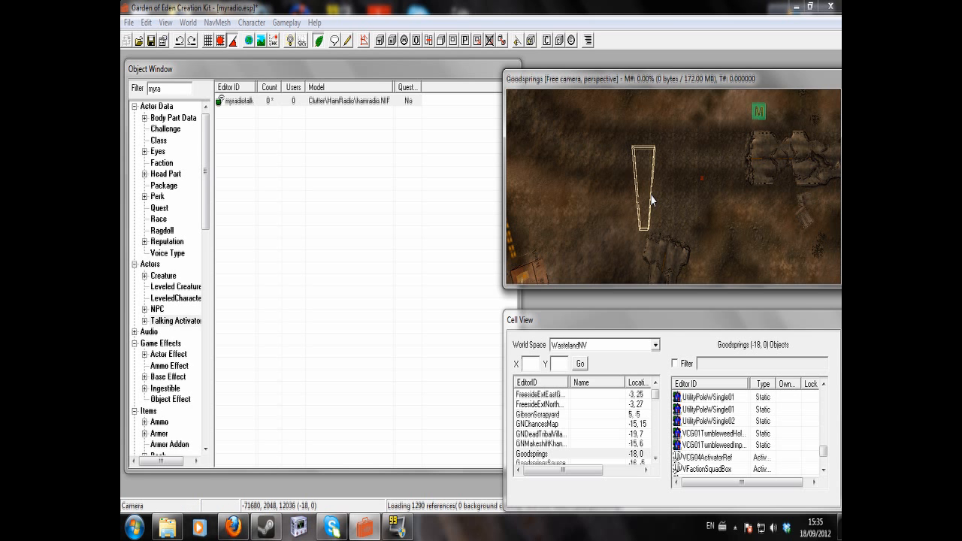
pyautogui.moveTo(692, 210); pyautogui.dragTo(617, 197, button='middle')
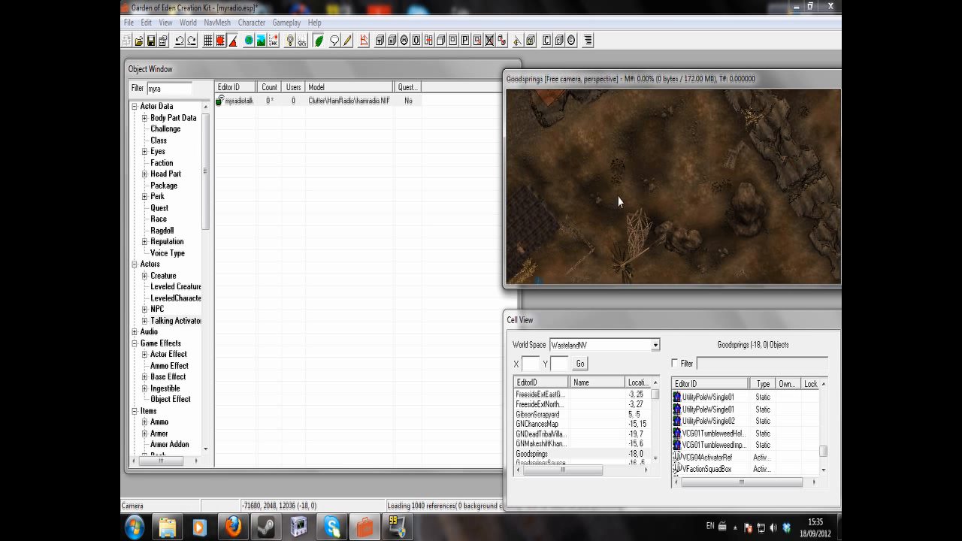
pyautogui.moveTo(714, 150); pyautogui.dragTo(703, 281, button='middle')
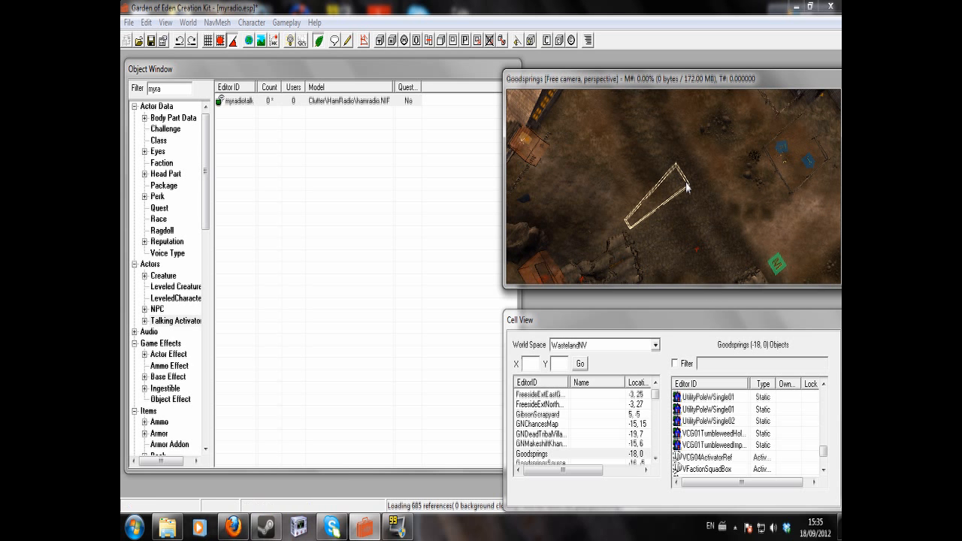
pyautogui.press('Up')
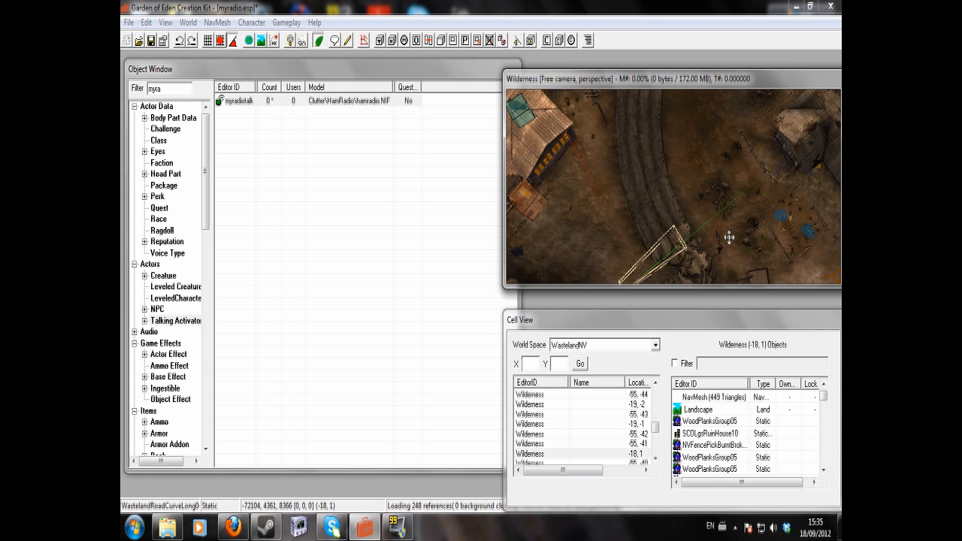
pyautogui.keyDown('shift'); pyautogui.moveTo(729, 238); pyautogui.dragTo(643, 173, button='middle'); pyautogui.keyUp('shift')
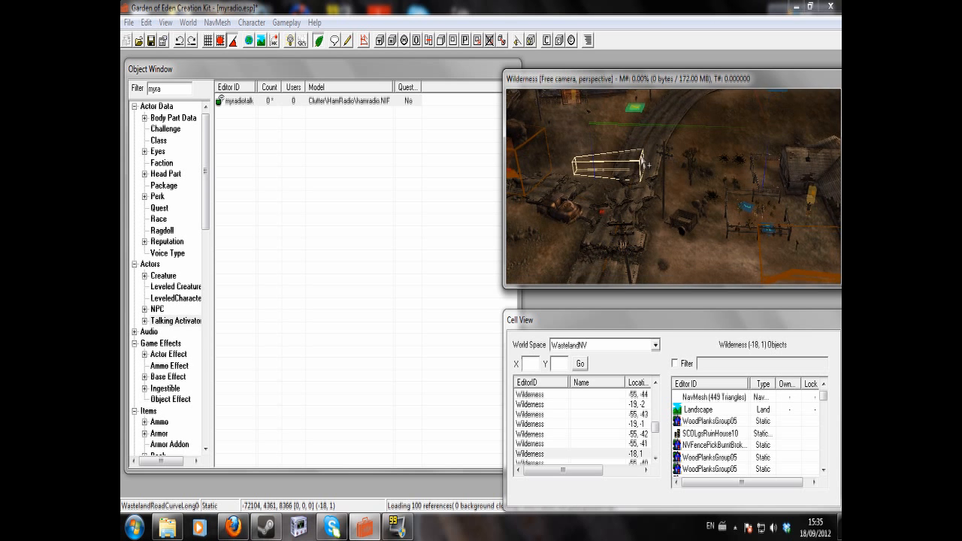
pyautogui.scroll(3, 650, 223)
pyautogui.scroll(3, 650, 223)
pyautogui.moveTo(657, 218); pyautogui.dragTo(730, 187, button='middle')
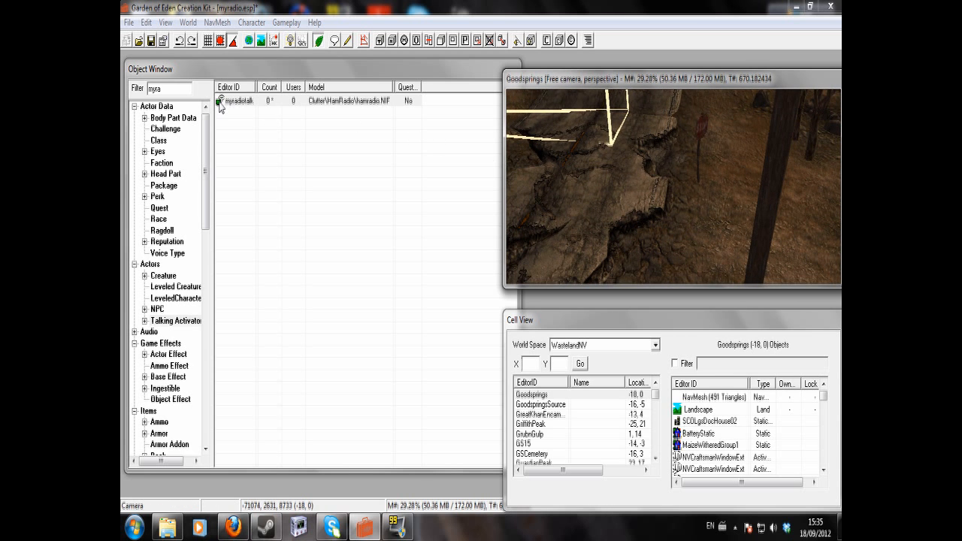
pyautogui.moveTo(238, 105); pyautogui.dragTo(589, 183)
pyautogui.scroll(-5, 595, 190)
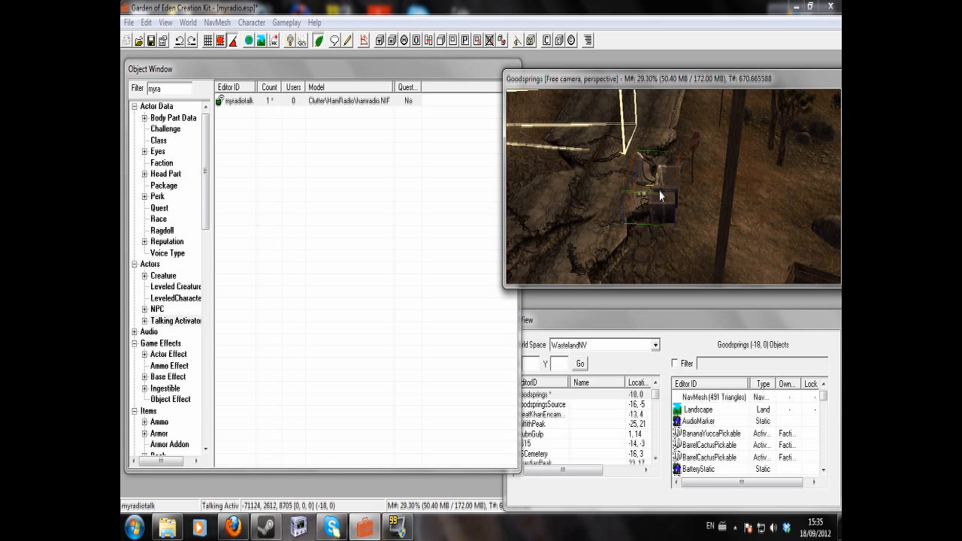
# Lower the myradiotalk activator beneath the Goodsprings ground, to a Z position of about 8239
pyautogui.moveTo(662, 197); pyautogui.dragTo(683, 209)
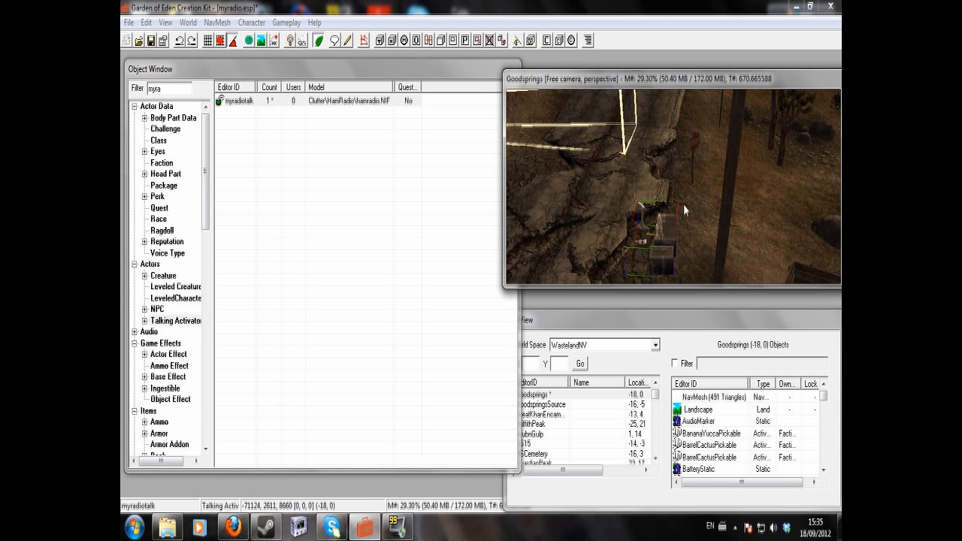
pyautogui.moveTo(682, 238); pyautogui.dragTo(670, 124, button='middle')
pyautogui.moveTo(671, 125); pyautogui.dragTo(689, 259)
pyautogui.moveTo(689, 260); pyautogui.dragTo(678, 98, button='middle')
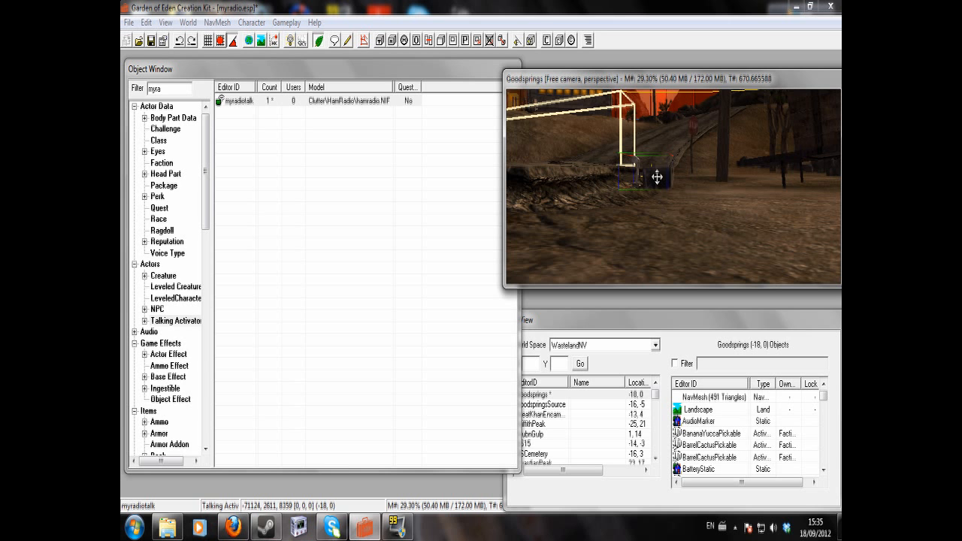
pyautogui.moveTo(657, 177); pyautogui.dragTo(657, 254)
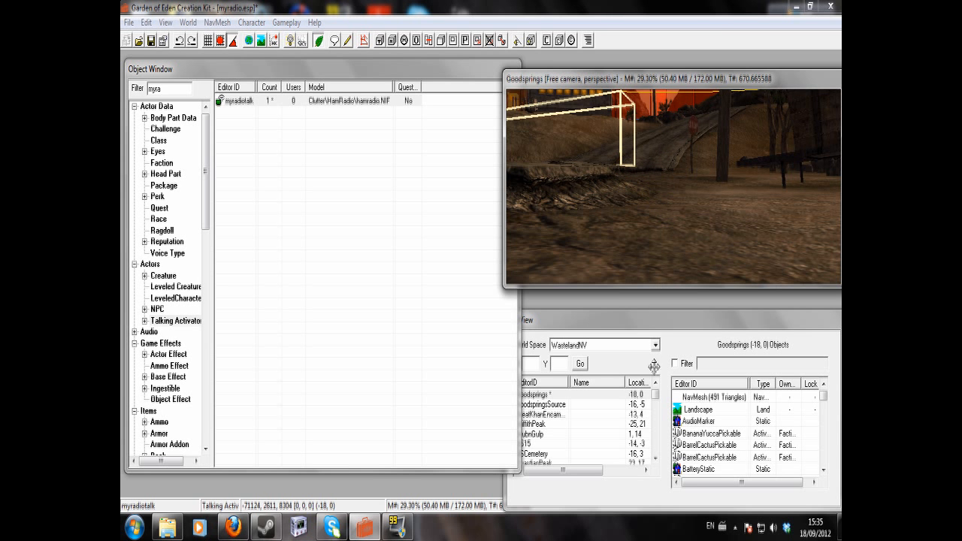
pyautogui.moveTo(679, 218); pyautogui.dragTo(665, 164, button='middle')
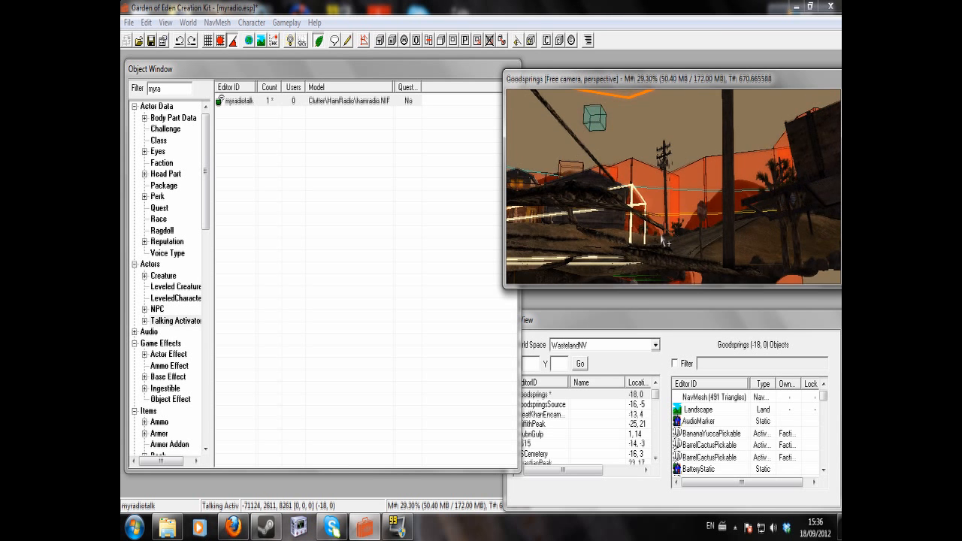
pyautogui.moveTo(661, 235); pyautogui.dragTo(668, 210, button='middle')
pyautogui.moveTo(689, 222); pyautogui.dragTo(688, 253)
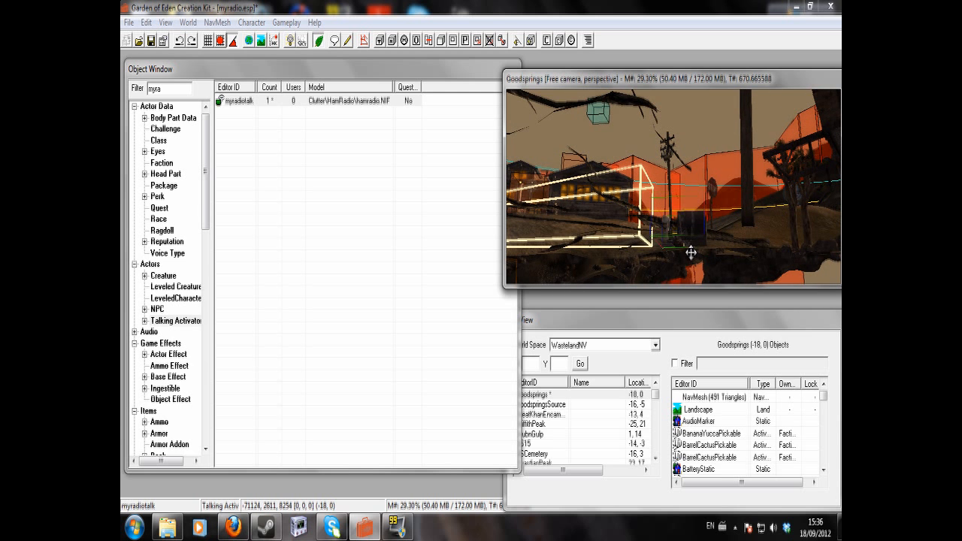
# Set the broadcast range type of the placed myradiotalk reference to Everywhere in its radio data
pyautogui.doubleClick(688, 252)
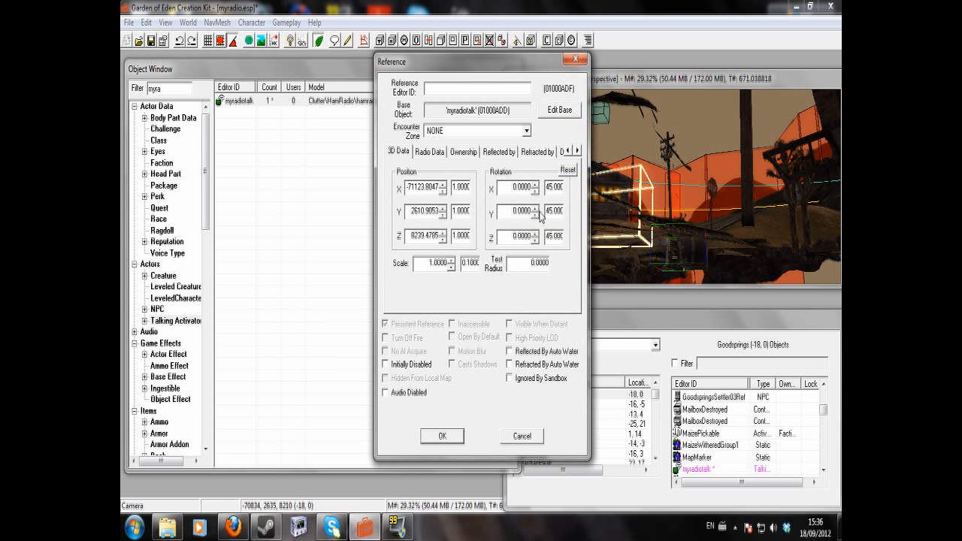
pyautogui.click(441, 153)
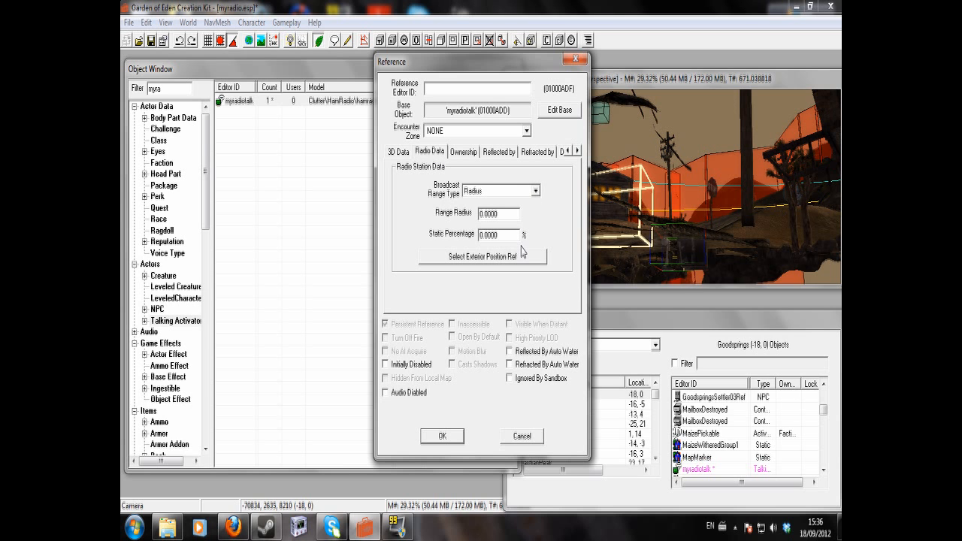
pyautogui.click(535, 191)
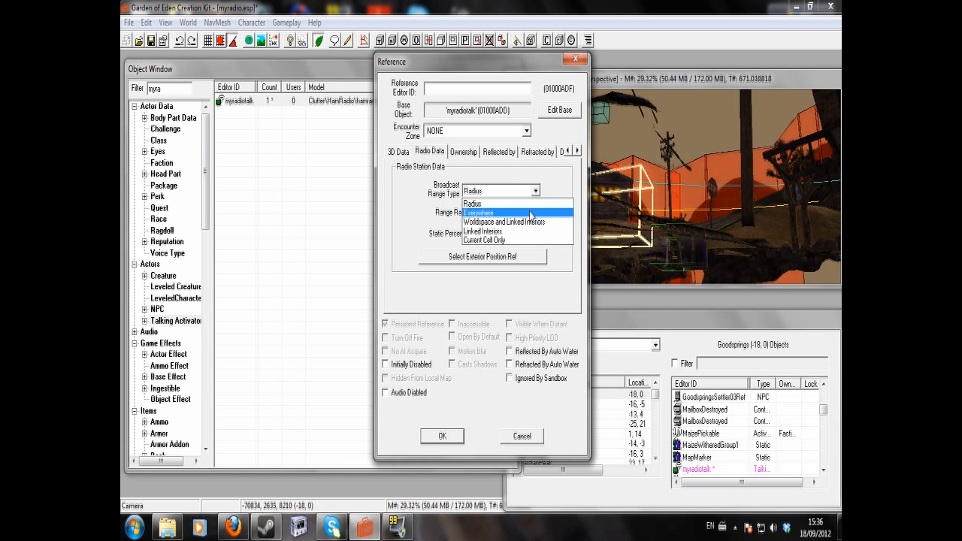
pyautogui.click(512, 214)
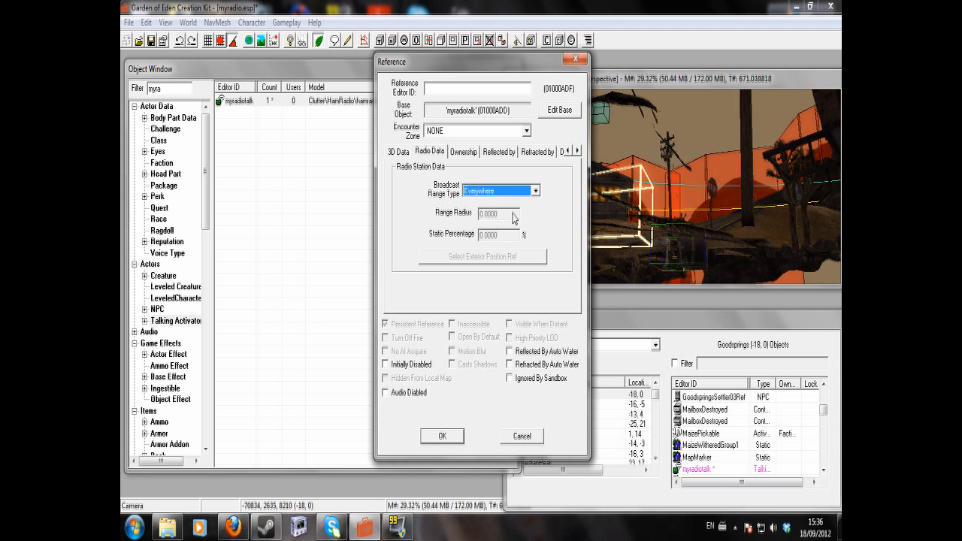
pyautogui.click(443, 436)
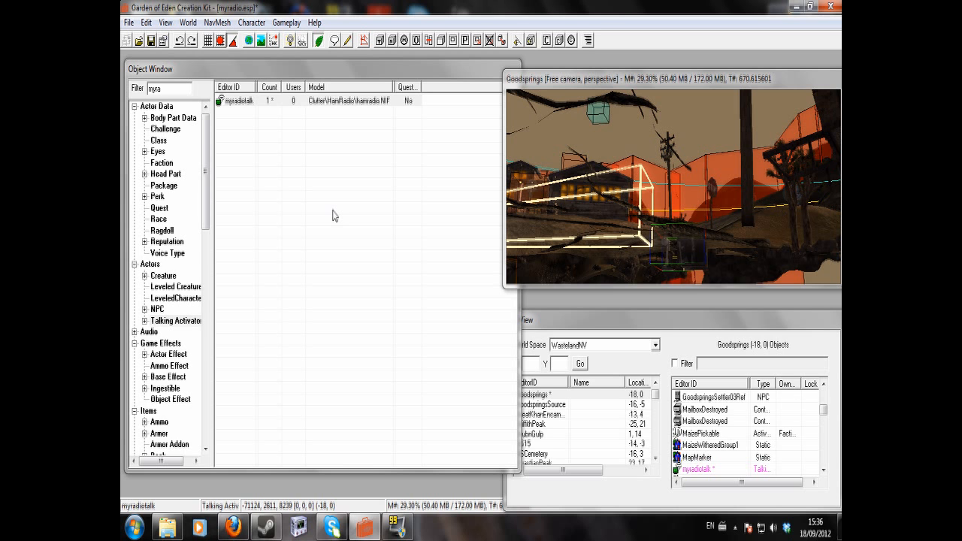
# Create a quest with ID myradioquest and priority 55, with Start Game Enabled and Allow repeated conversation topics on
pyautogui.click(160, 209)
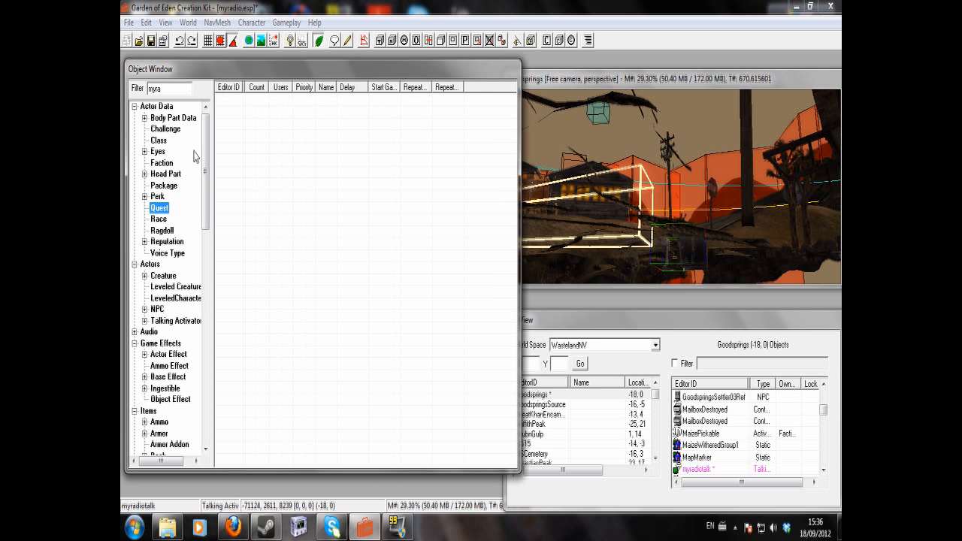
pyautogui.rightClick(225, 146)
pyautogui.click(268, 152)
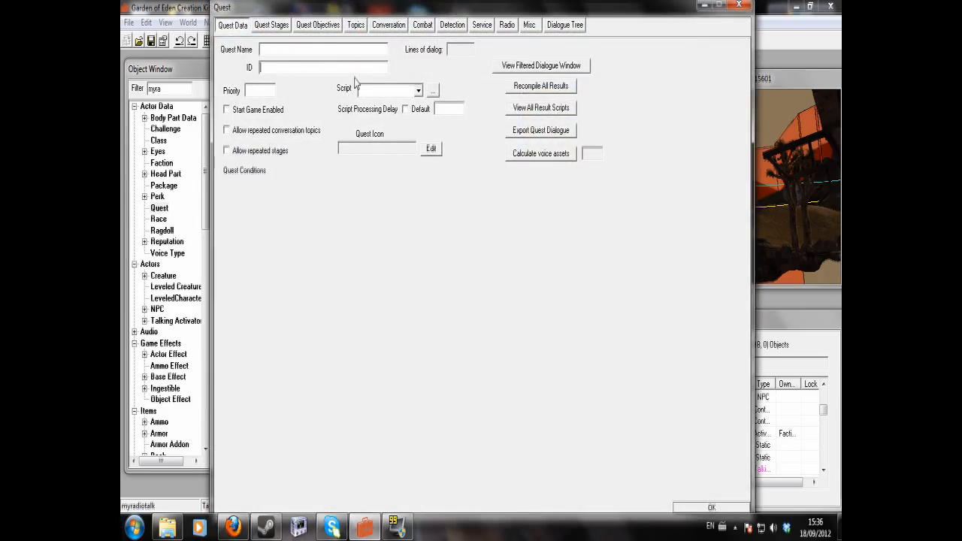
pyautogui.write('myradioquest')
pyautogui.write('55')
pyautogui.click(227, 130)
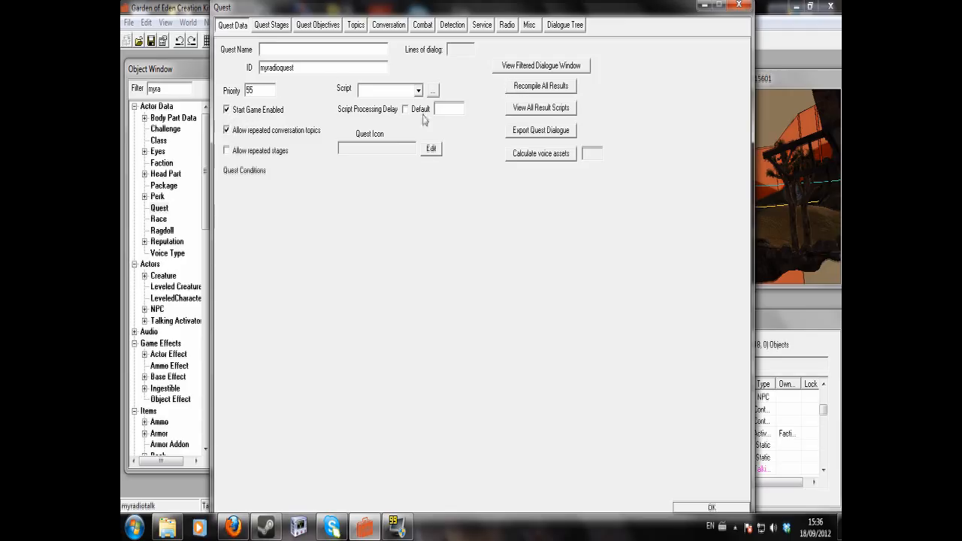
pyautogui.click(712, 507)
# Add a quest condition to myradioquest: GetIsID of the talking activator myradiotalk == 1, run on Subject
pyautogui.doubleClick(237, 108)
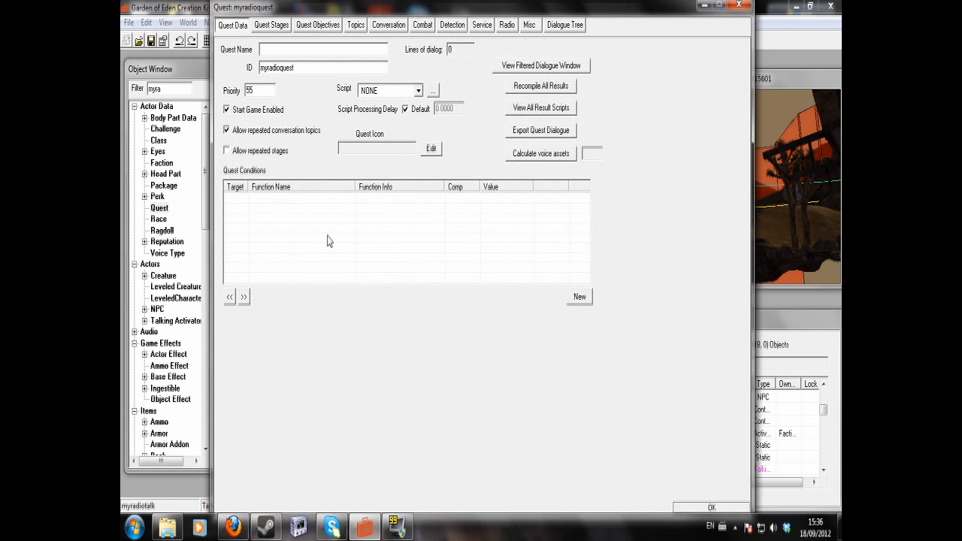
pyautogui.rightClick(307, 232)
pyautogui.click(326, 248)
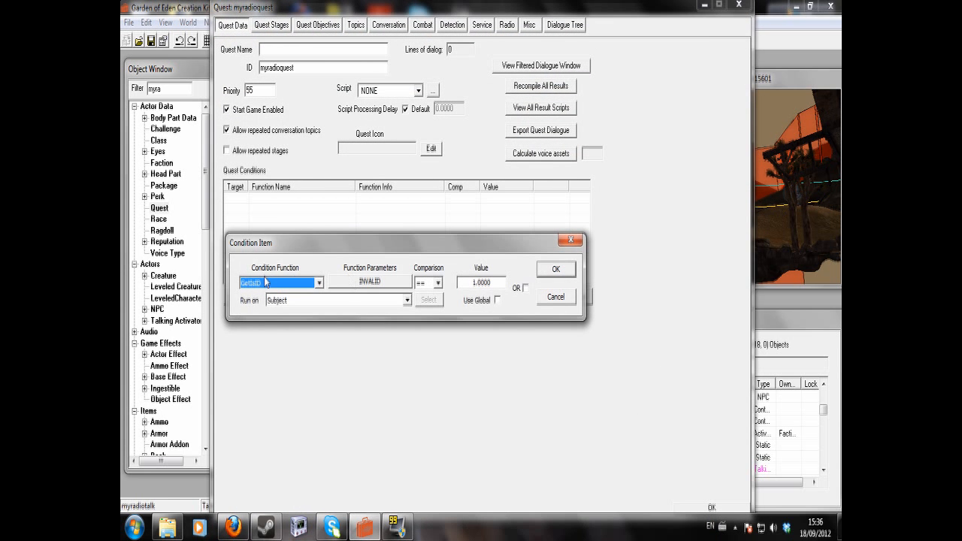
pyautogui.click(396, 284)
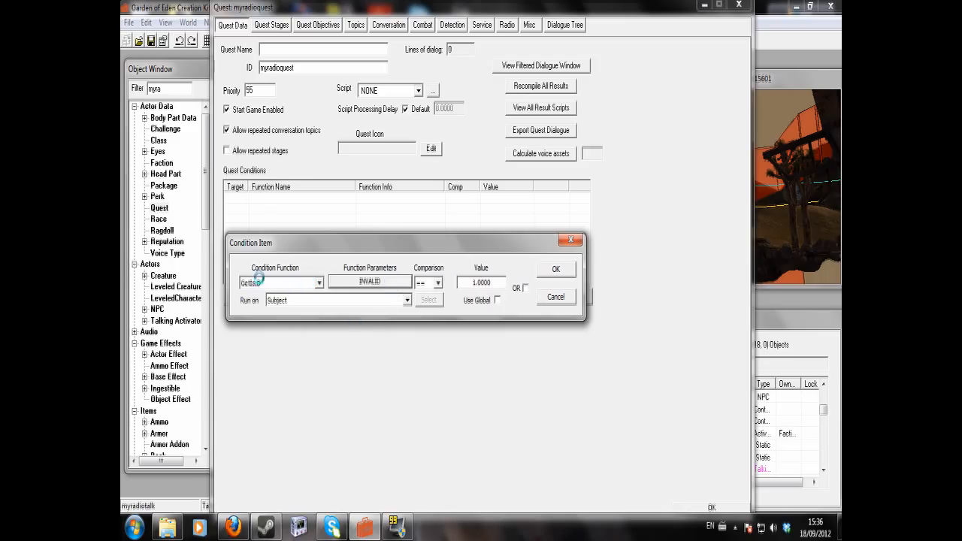
pyautogui.write('myradiotalk')
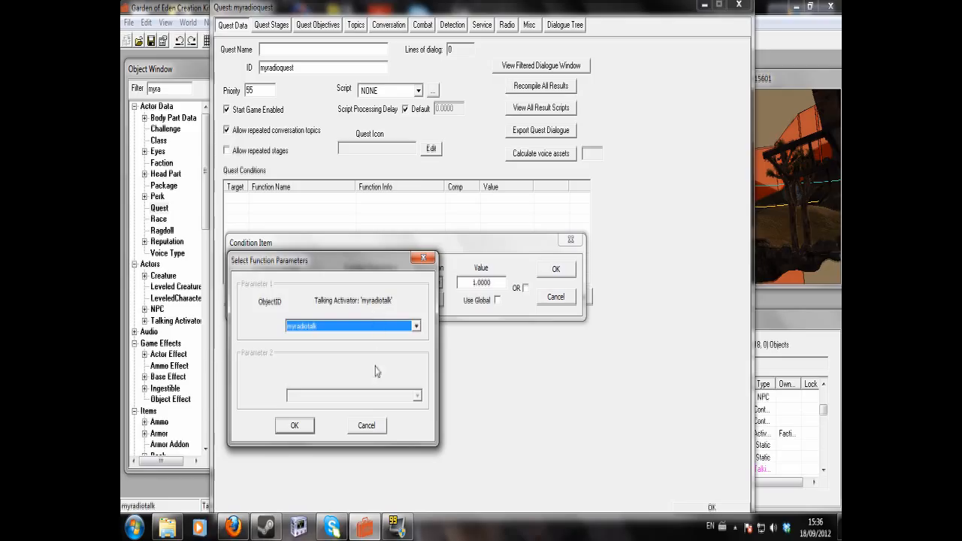
pyautogui.click(304, 429)
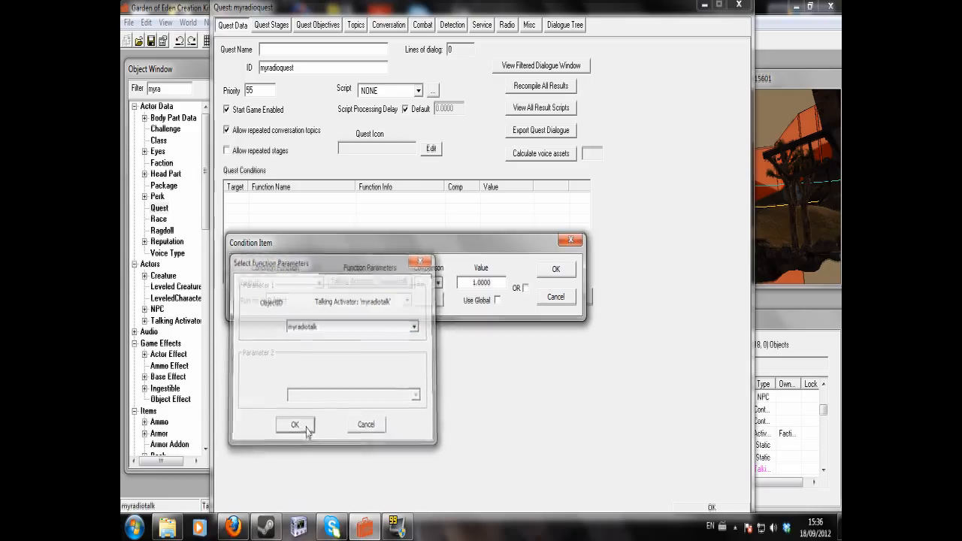
pyautogui.click(556, 269)
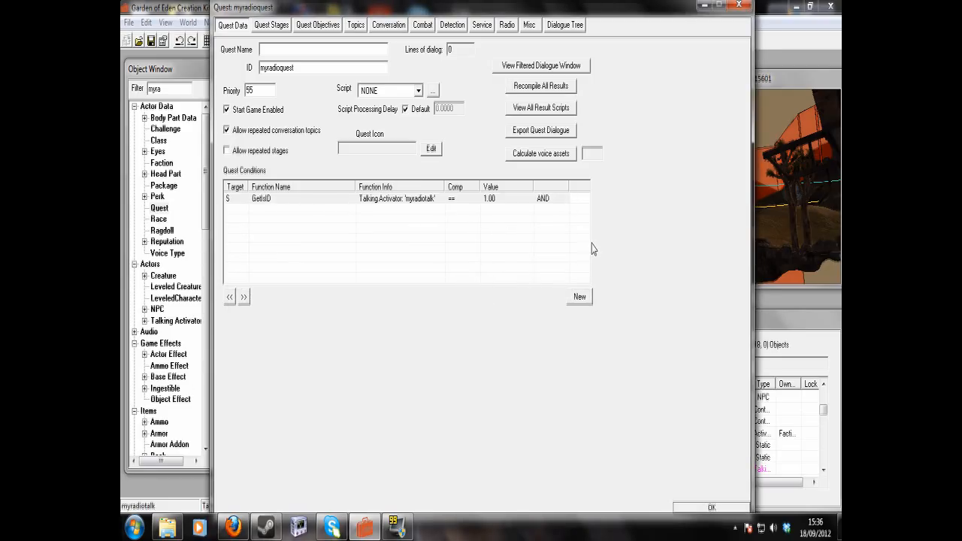
pyautogui.click(704, 508)
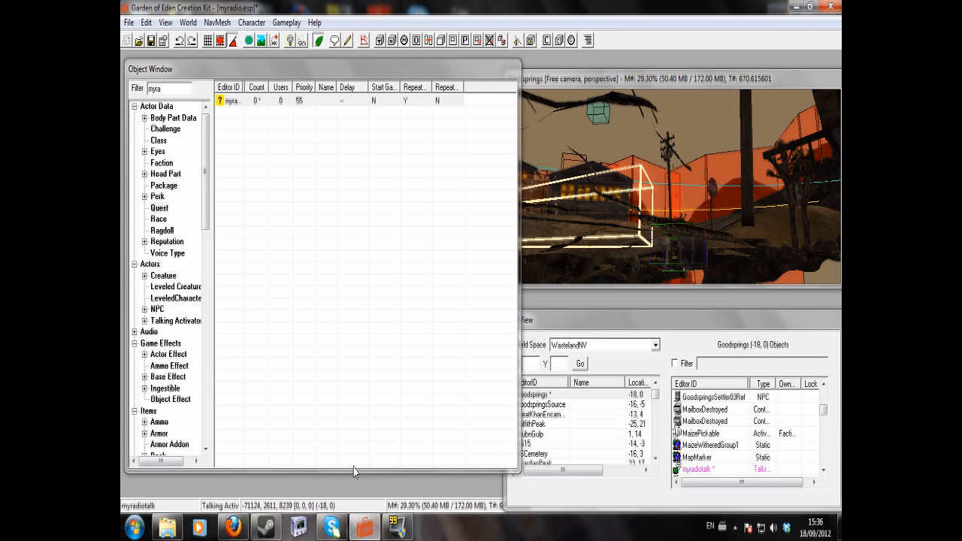
# Examine the song files in the game's Data\Sound\songs\myradio folder in Windows Explorer, and return to the editor
pyautogui.click(167, 528)
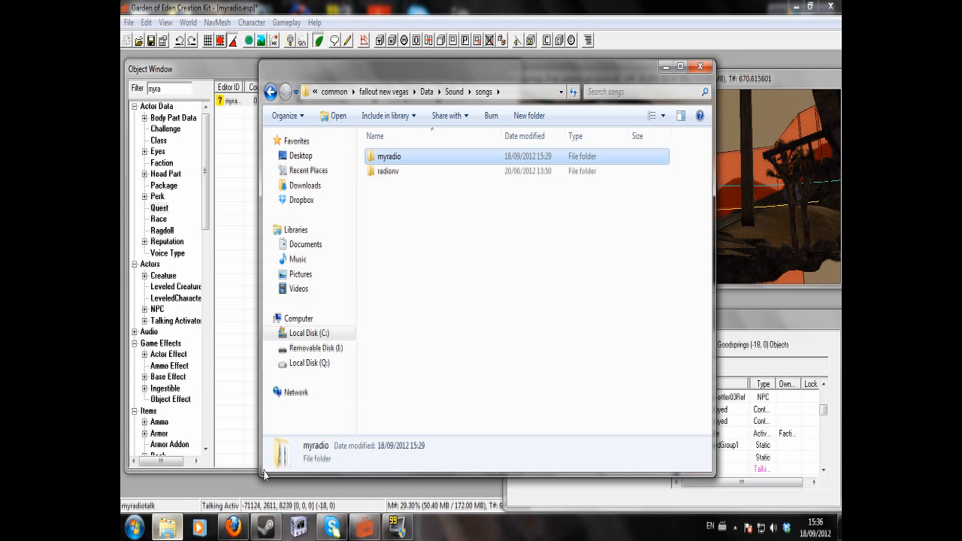
pyautogui.click(410, 208)
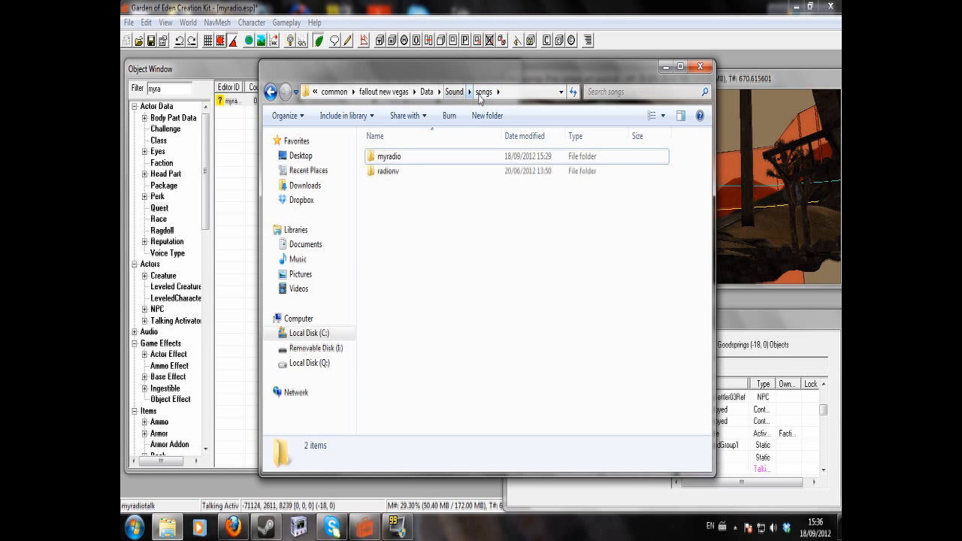
pyautogui.click(375, 160)
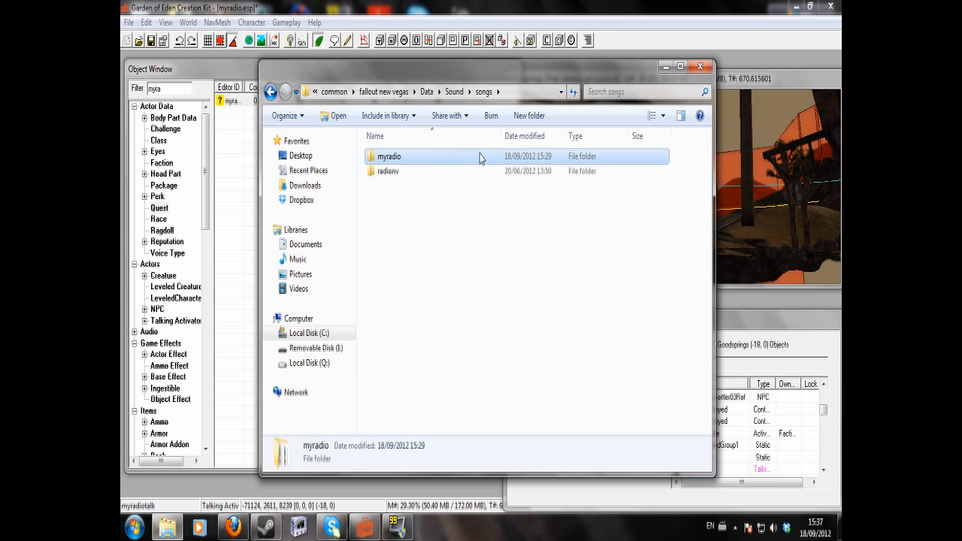
pyautogui.doubleClick(439, 157)
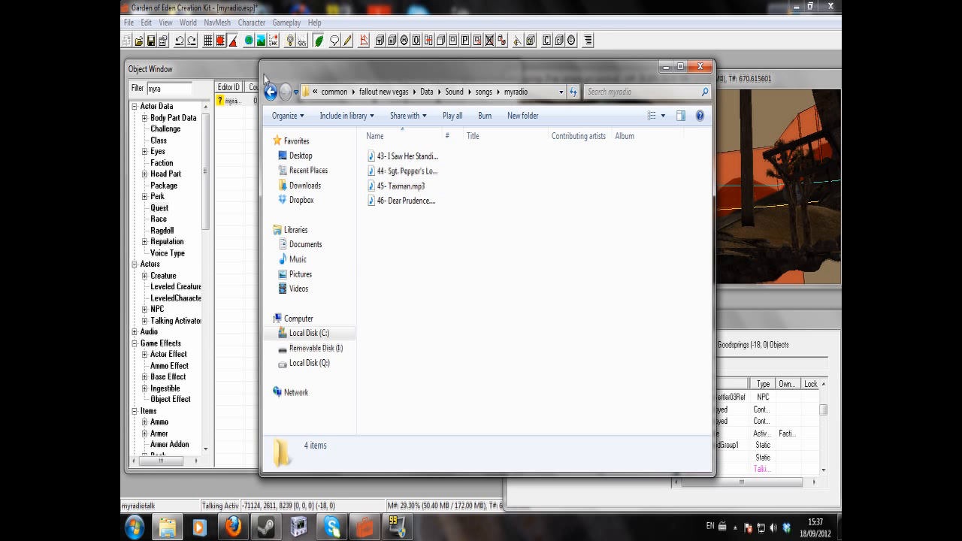
pyautogui.click(466, 158)
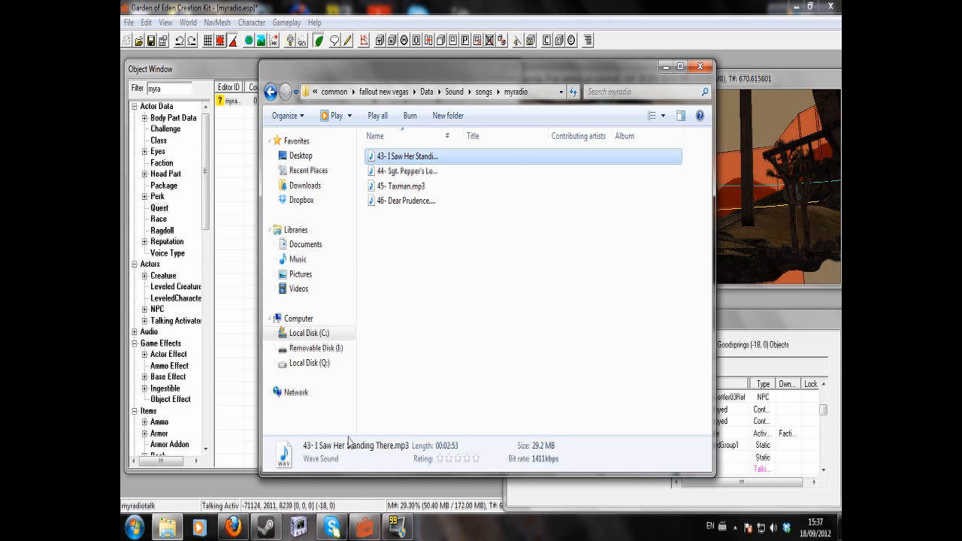
pyautogui.click(667, 67)
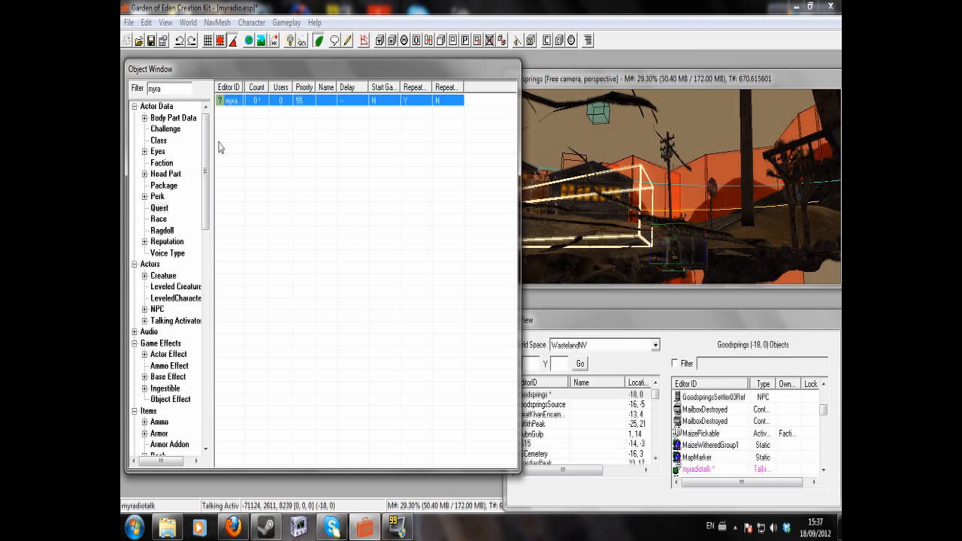
# Create a new sound object in the Audio category with the ID mysoun1
pyautogui.moveTo(205, 160); pyautogui.dragTo(206, 207)
pyautogui.click(135, 173)
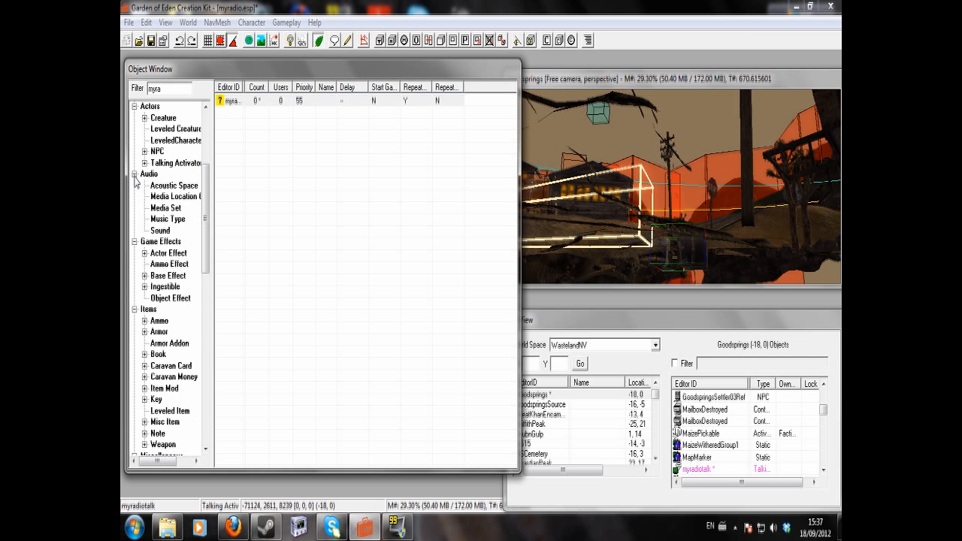
pyautogui.click(160, 231)
pyautogui.rightClick(279, 165)
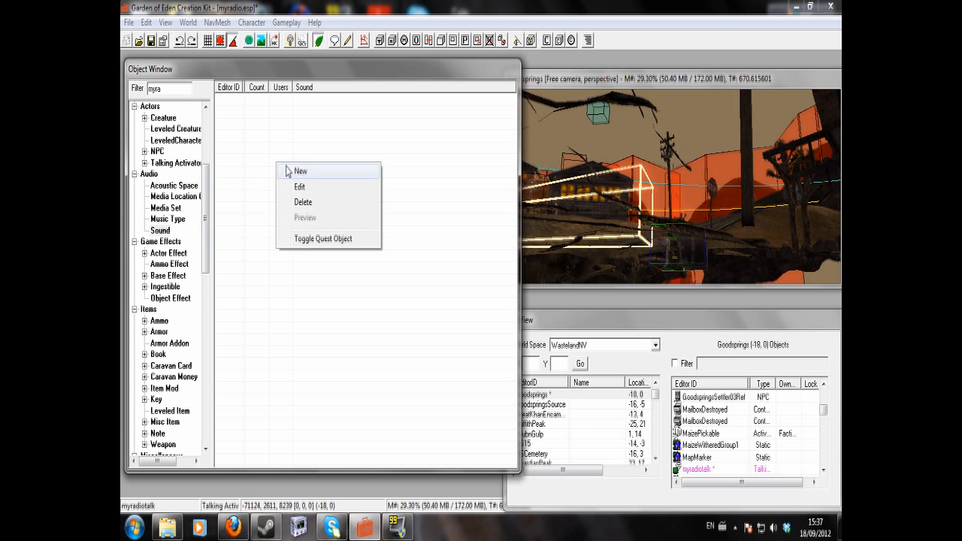
pyautogui.click(294, 172)
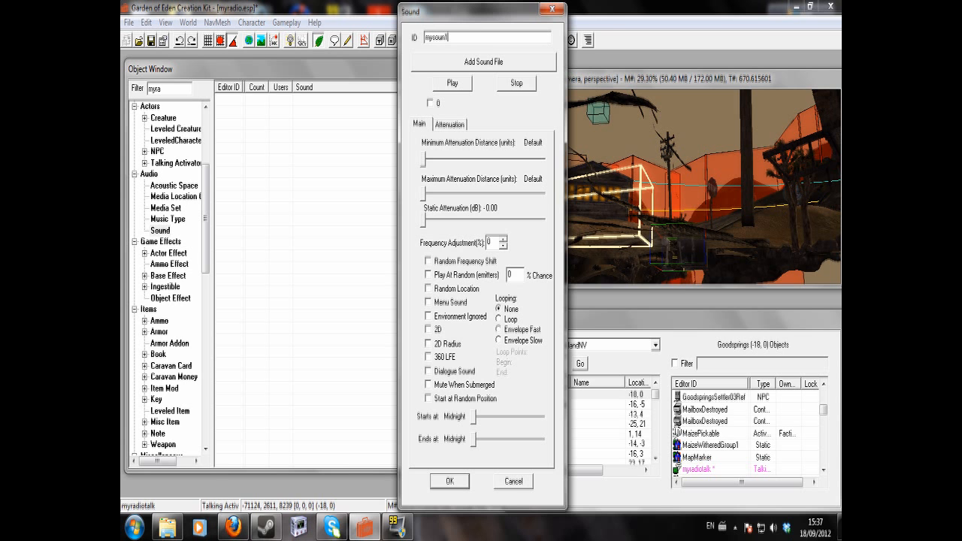
# Assign the file 43- I Saw Her Standing There.mp3 from songs\myradio to the mysoun1 sound
pyautogui.click(474, 61)
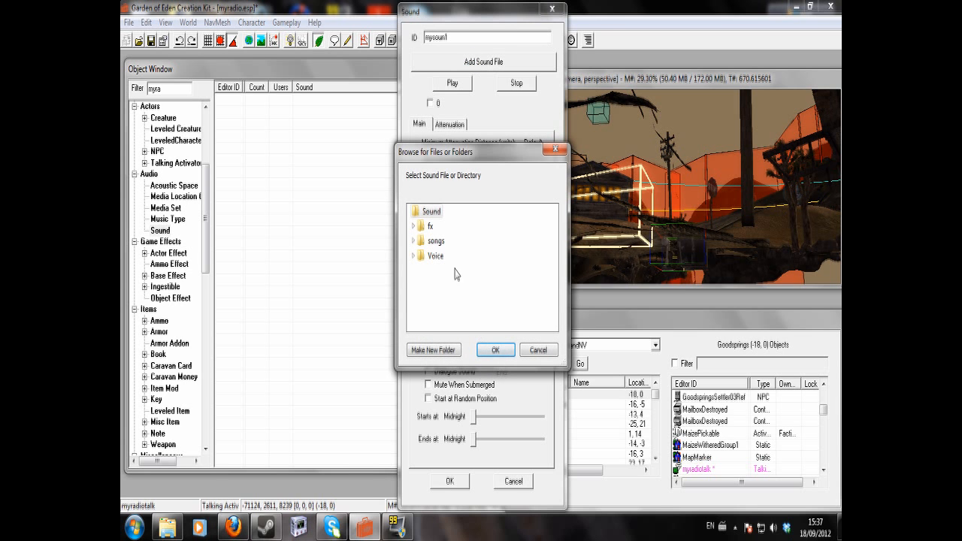
pyautogui.click(413, 240)
pyautogui.click(418, 255)
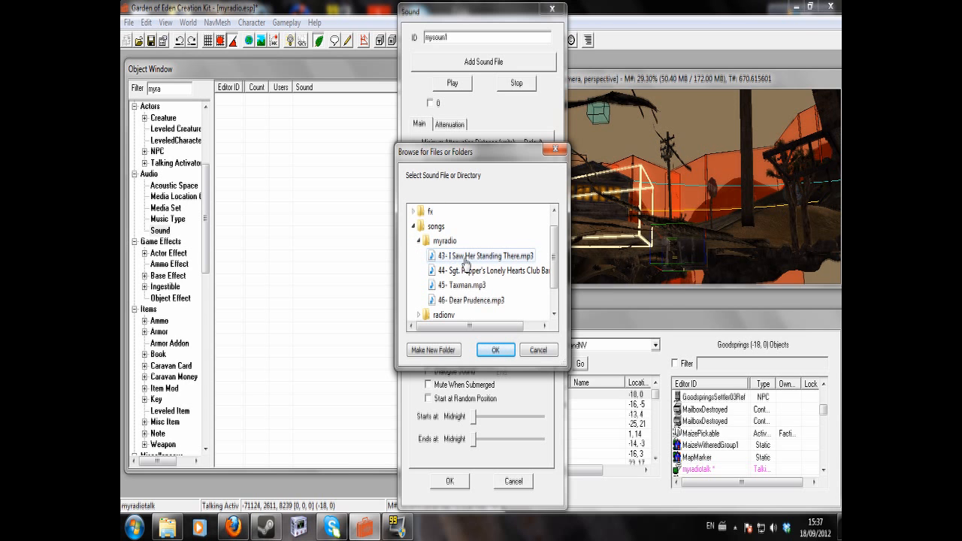
pyautogui.click(466, 257)
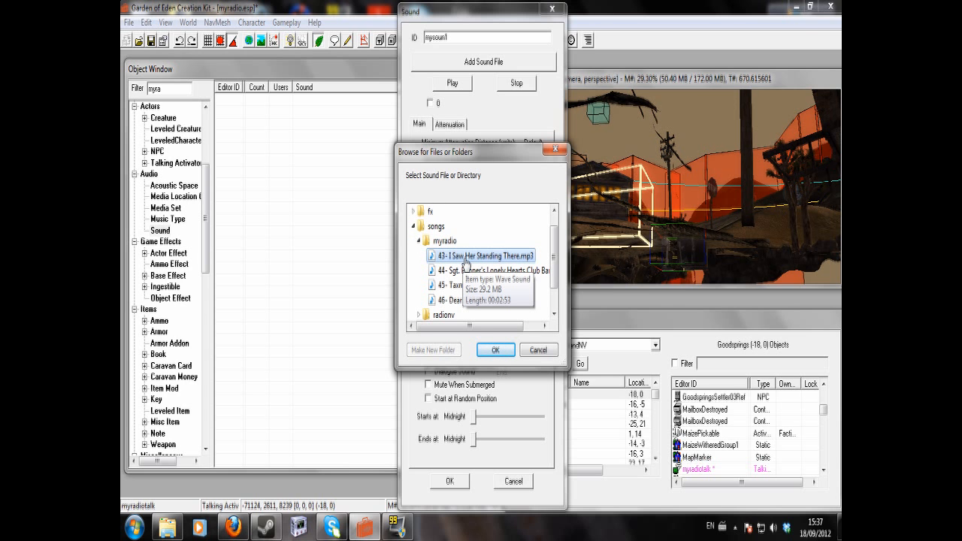
pyautogui.click(494, 349)
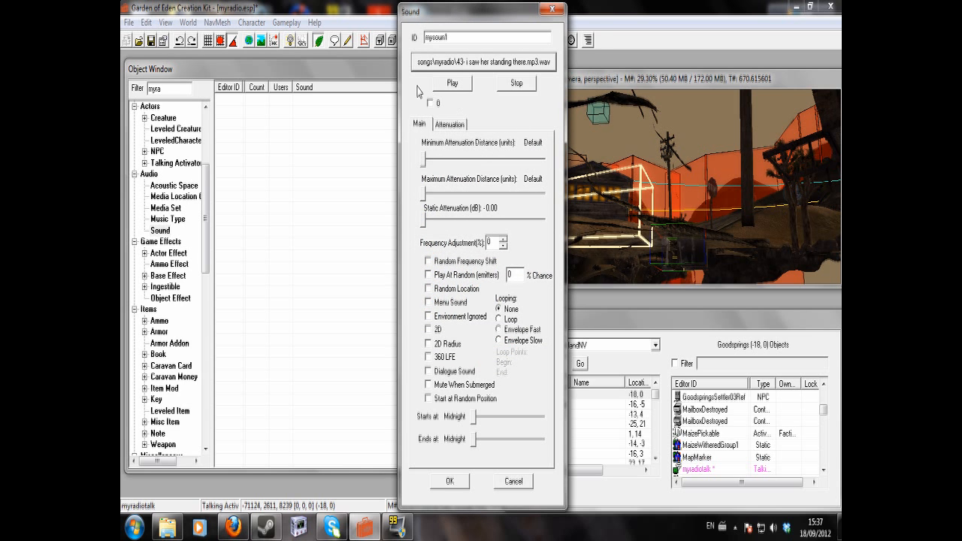
# Preview the playback of the song assigned to mysoun1
pyautogui.click(459, 84)
pyautogui.click(430, 102)
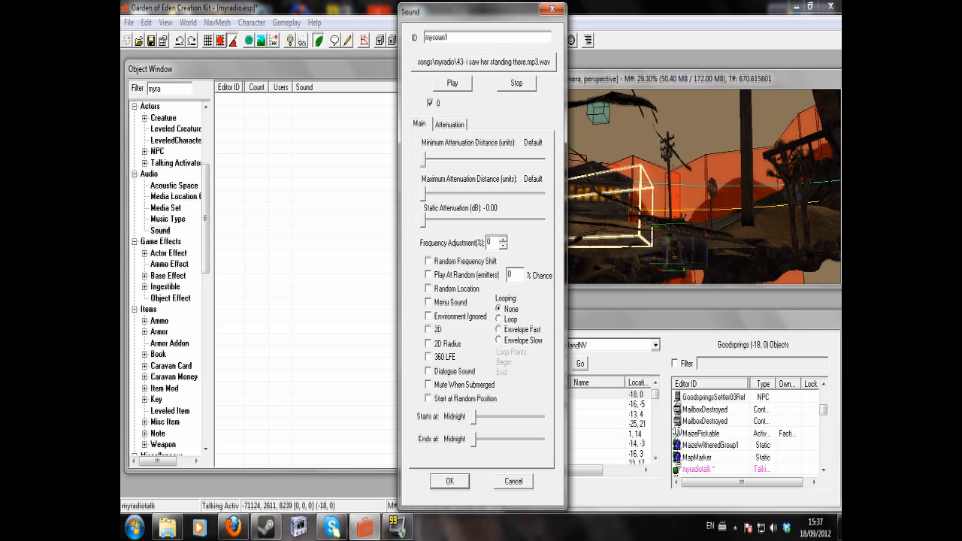
pyautogui.click(430, 102)
pyautogui.click(455, 84)
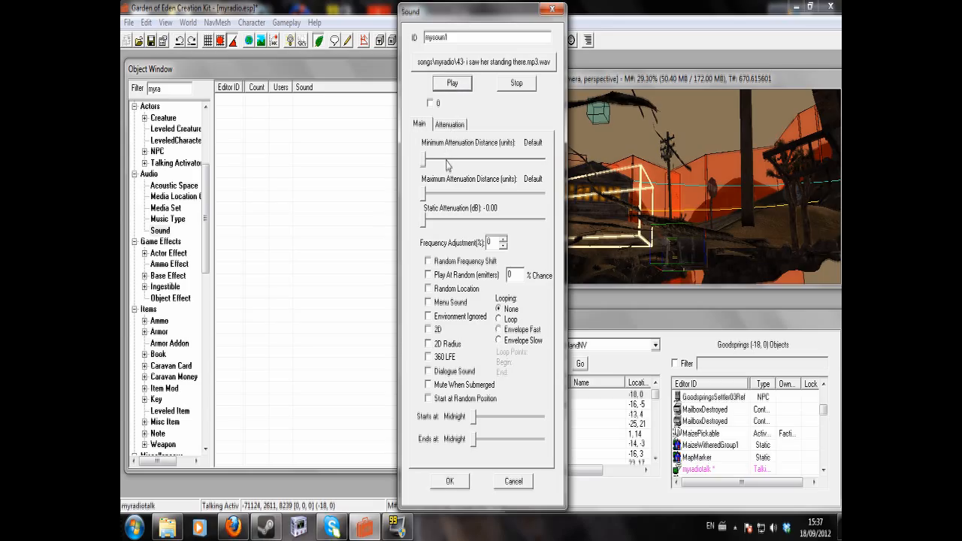
# Replay the song assigned to mysoun1 briefly, stop the playback, and save the sound object
pyautogui.click(505, 87)
pyautogui.click(457, 88)
pyautogui.click(508, 85)
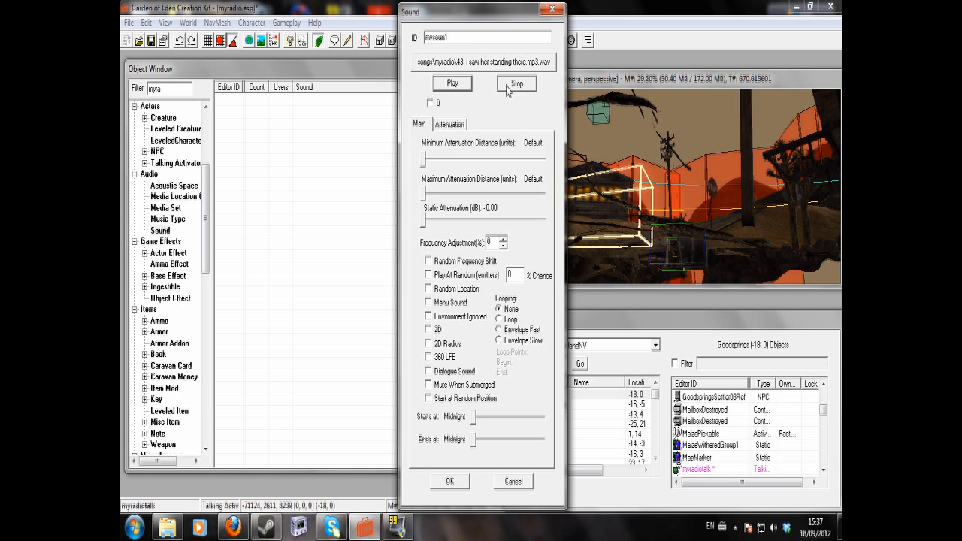
pyautogui.click(457, 483)
# Create a sound object with the ID mysound2 using 44- Sgt. Pepper's Lonely Hearts Club Band.mp3 from songs\myradio
pyautogui.click(229, 139)
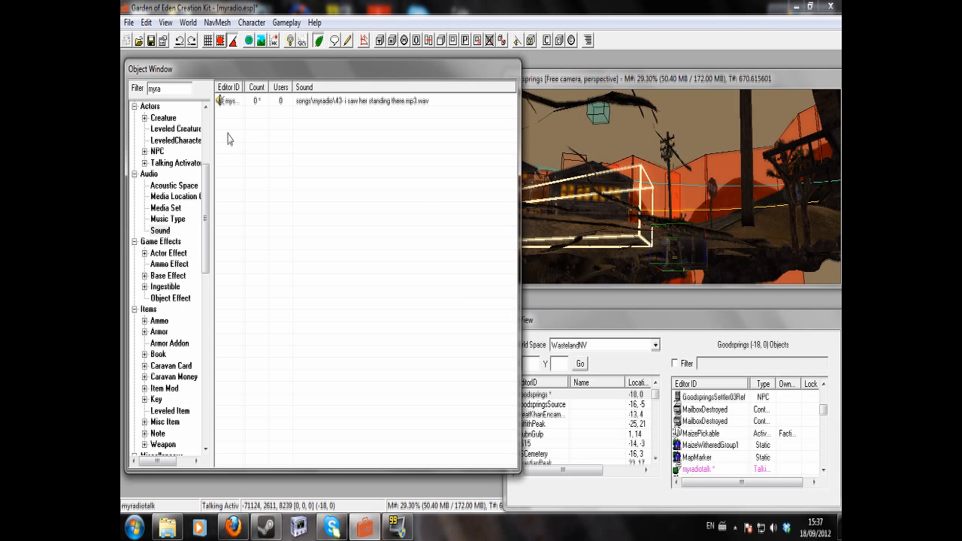
pyautogui.rightClick(229, 139)
pyautogui.click(253, 143)
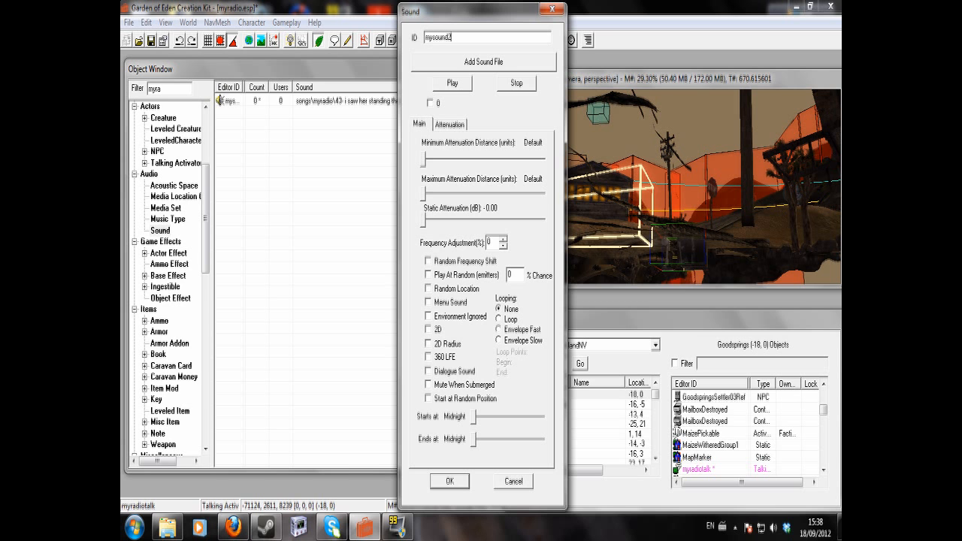
pyautogui.click(489, 65)
pyautogui.click(413, 241)
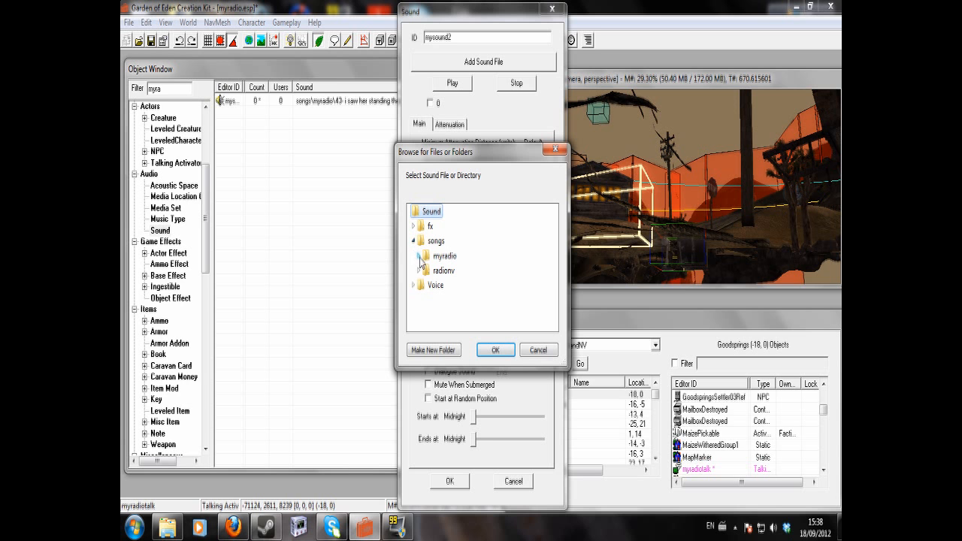
pyautogui.click(418, 256)
pyautogui.click(461, 276)
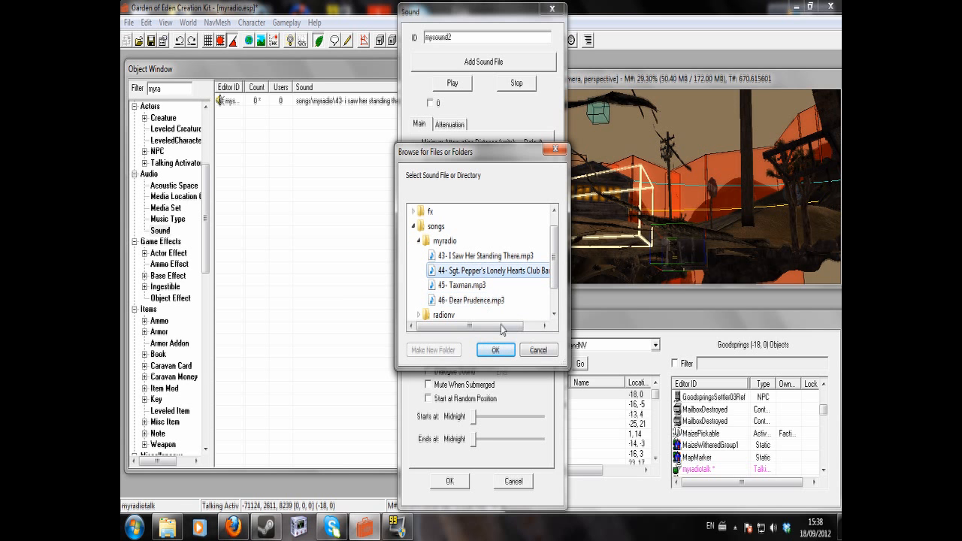
pyautogui.click(495, 349)
pyautogui.click(449, 481)
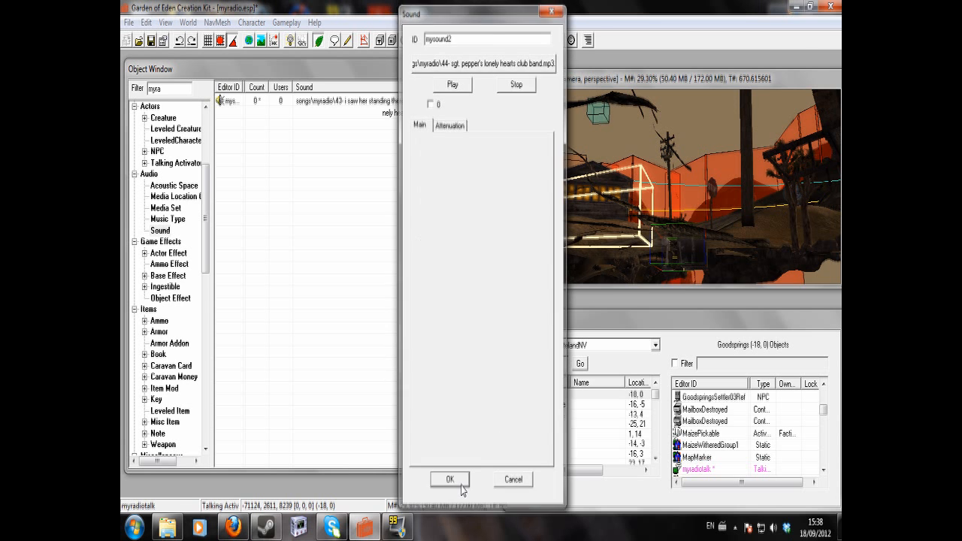
# Create a sound object with the ID mysound3 using 45- Taxman.mp3 from songs\myradio
pyautogui.rightClick(236, 131)
pyautogui.click(258, 139)
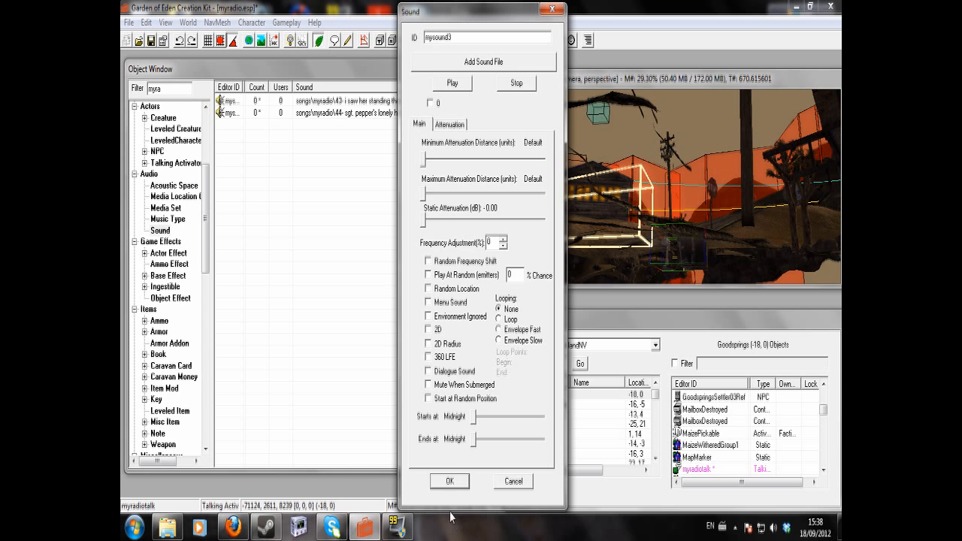
pyautogui.click(451, 63)
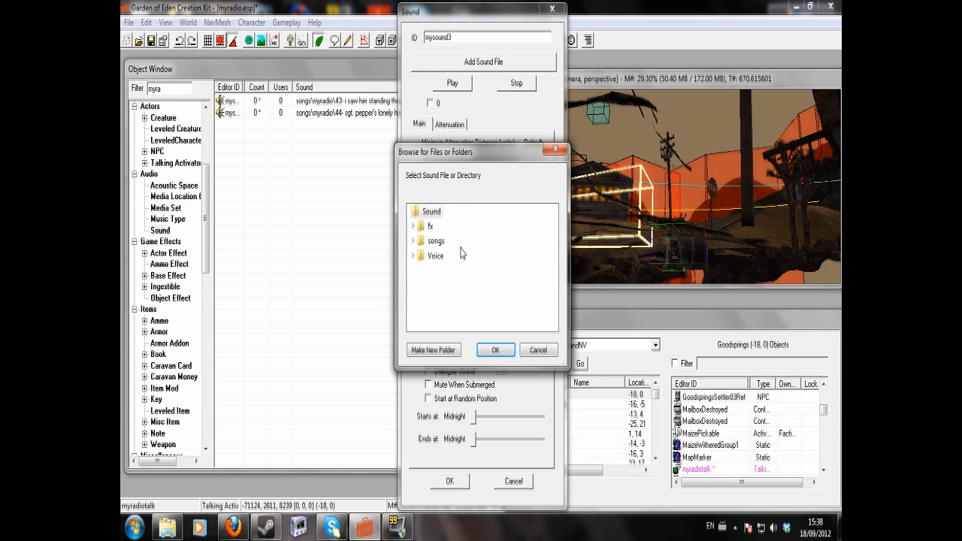
pyautogui.click(413, 241)
pyautogui.click(418, 255)
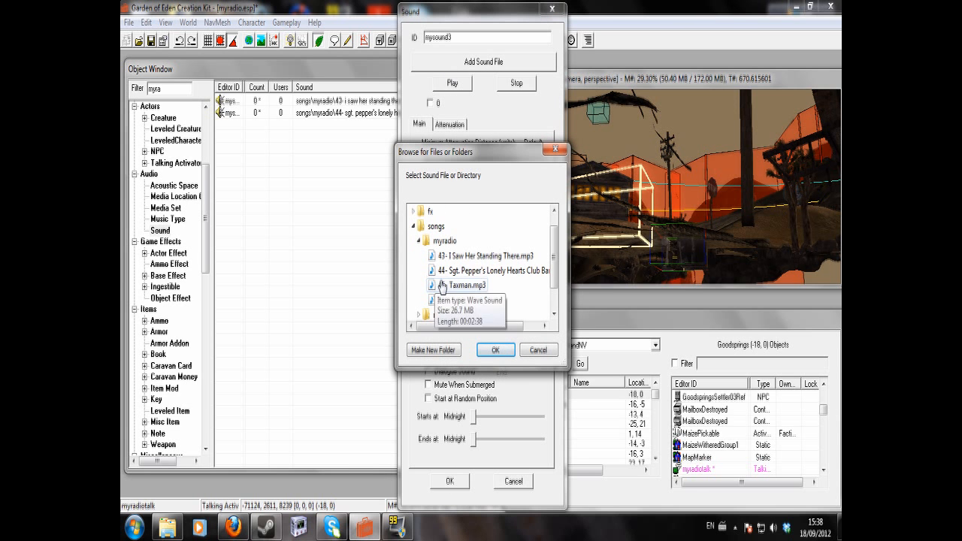
pyautogui.click(451, 285)
pyautogui.click(493, 350)
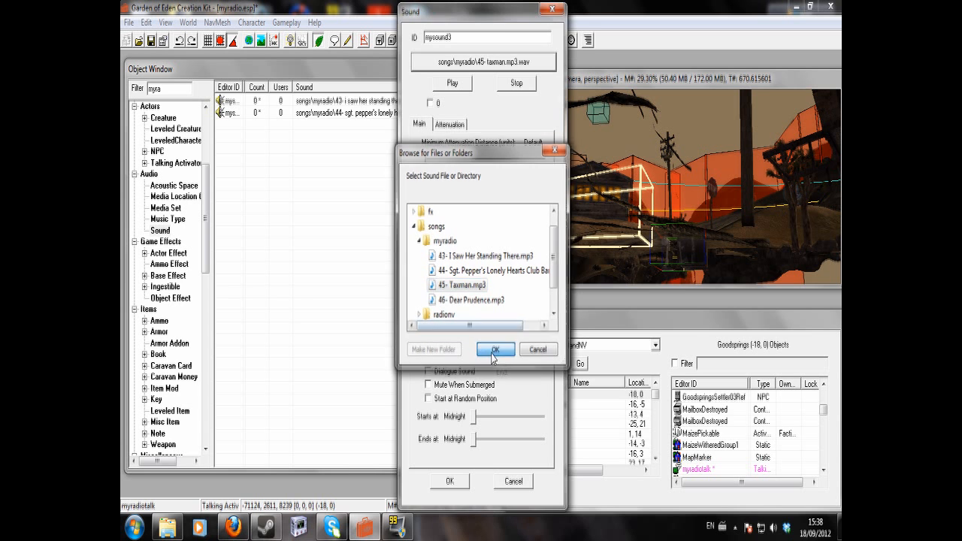
pyautogui.click(455, 482)
# Create a sound object with the ID mysound4 using 46- Dear Prudence.mp3 from songs\myradio
pyautogui.rightClick(236, 165)
pyautogui.click(257, 169)
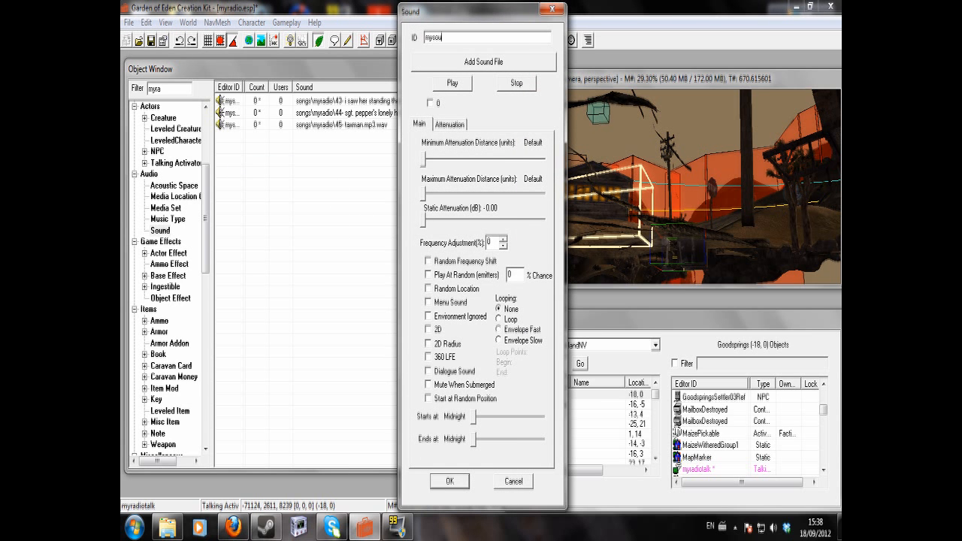
pyautogui.click(436, 66)
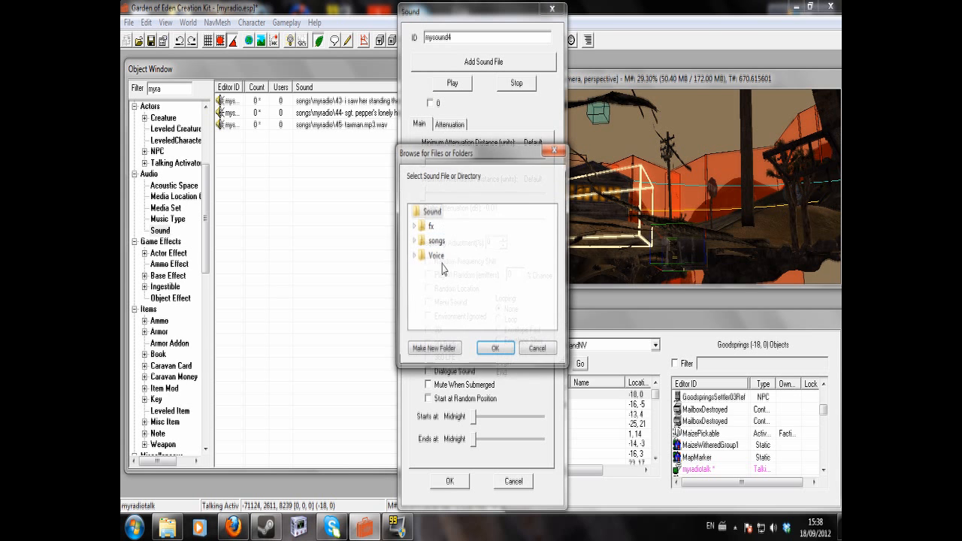
pyautogui.click(414, 241)
pyautogui.click(418, 255)
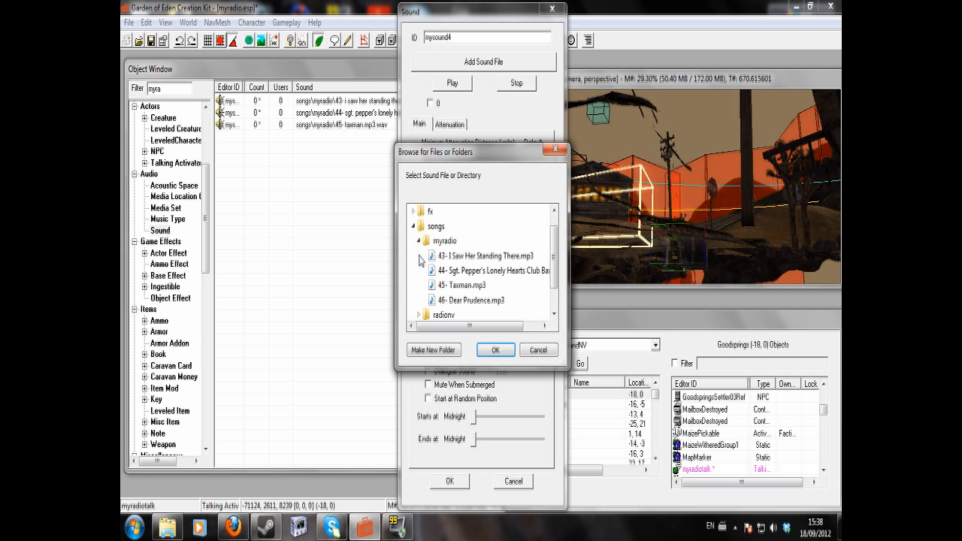
pyautogui.click(471, 300)
pyautogui.click(494, 350)
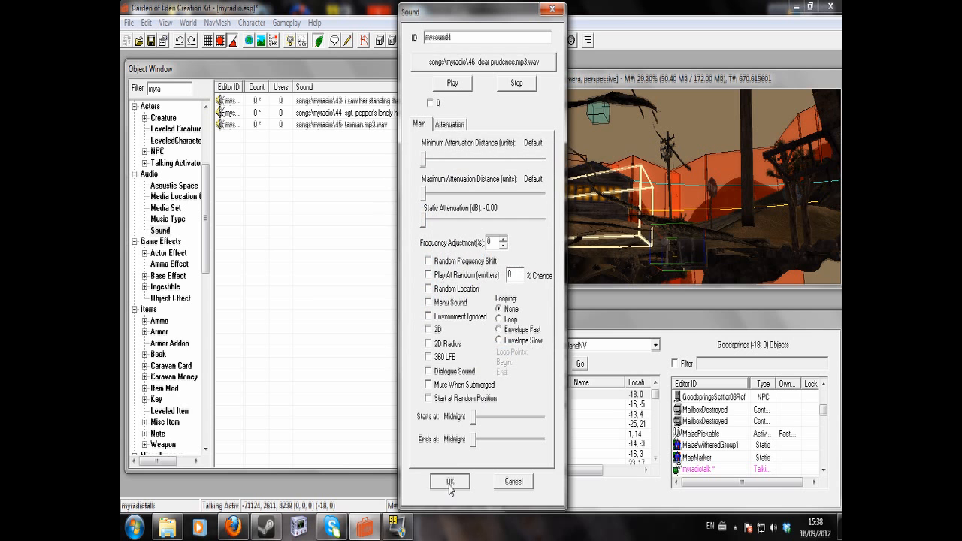
pyautogui.click(449, 481)
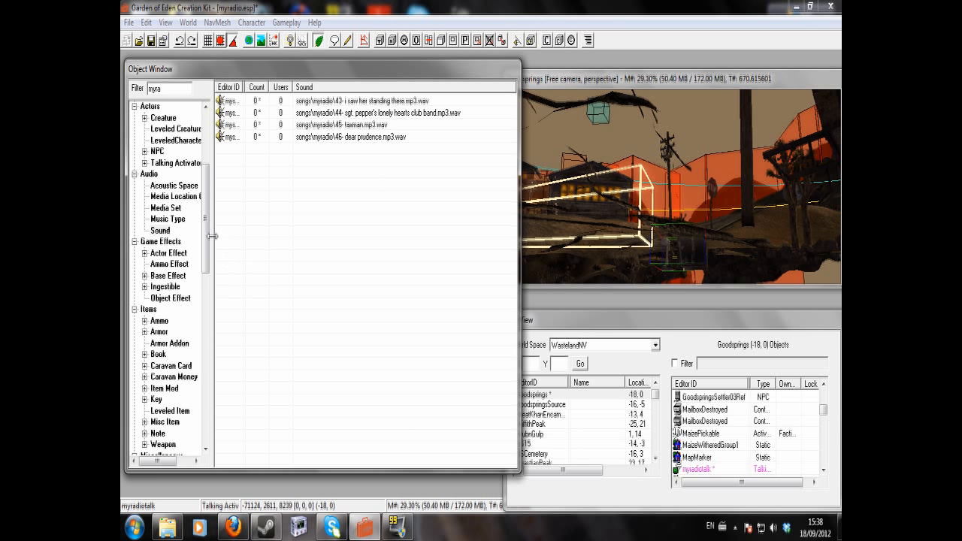
# Open the myradioquest quest and add the existing RadioHello topic to its radio topics
pyautogui.moveTo(209, 236); pyautogui.dragTo(210, 156)
pyautogui.click(159, 208)
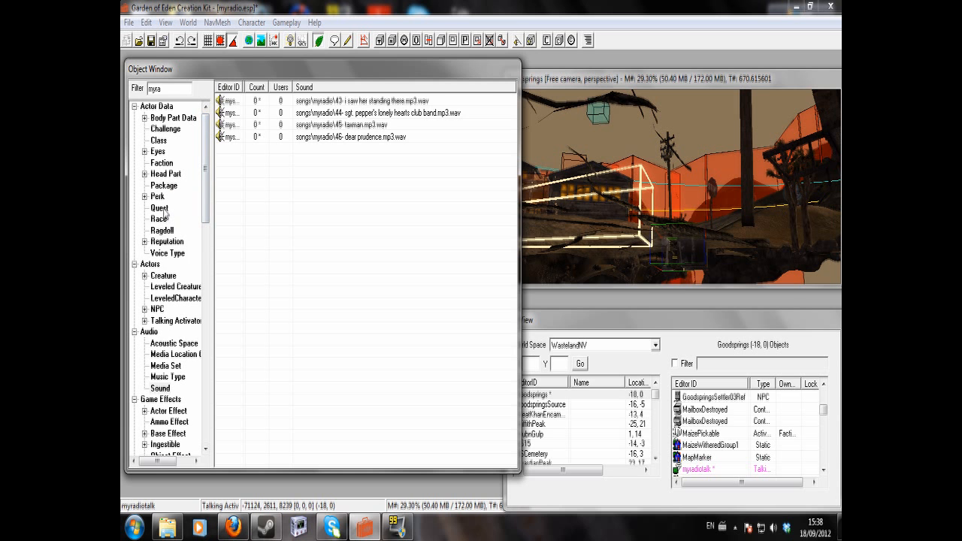
pyautogui.doubleClick(242, 101)
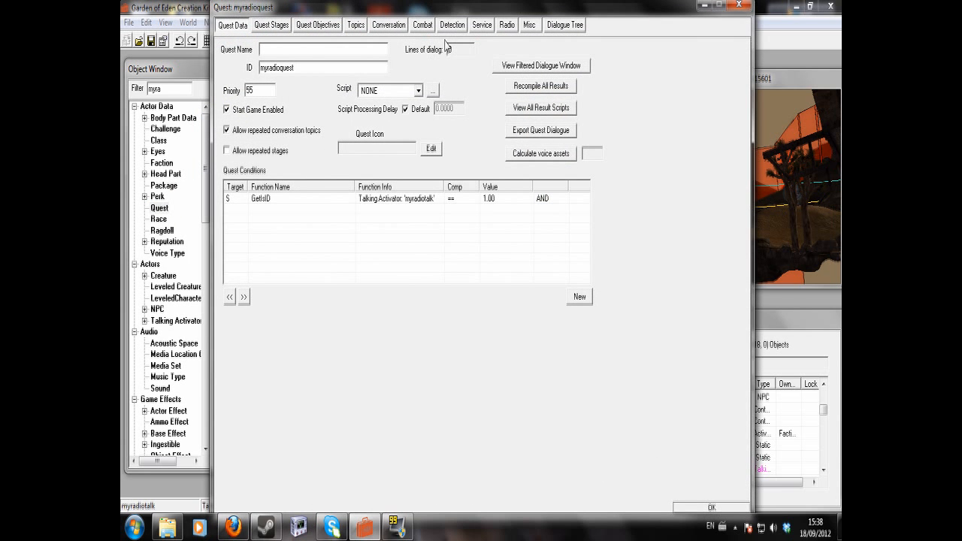
pyautogui.click(511, 28)
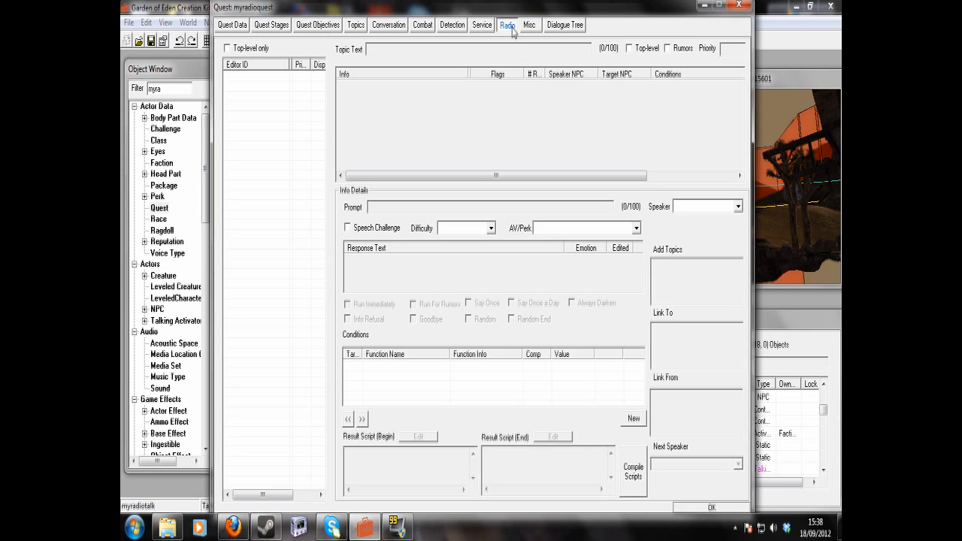
pyautogui.rightClick(246, 86)
pyautogui.click(280, 96)
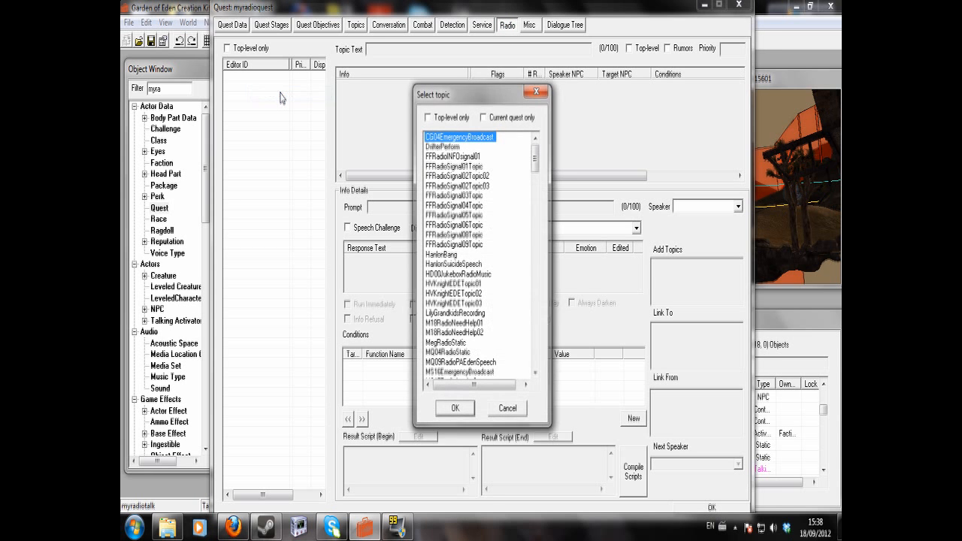
pyautogui.press('r')
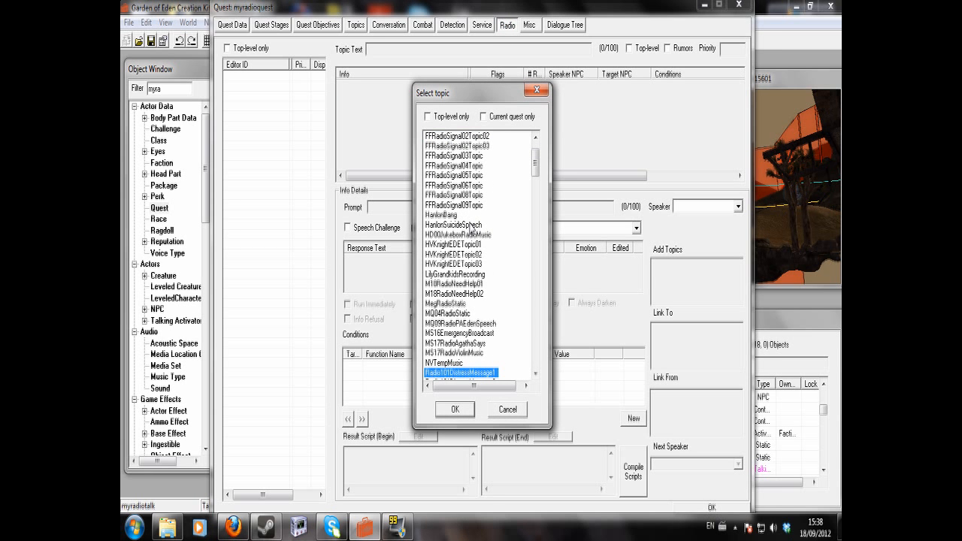
pyautogui.scroll(-8, 483, 322)
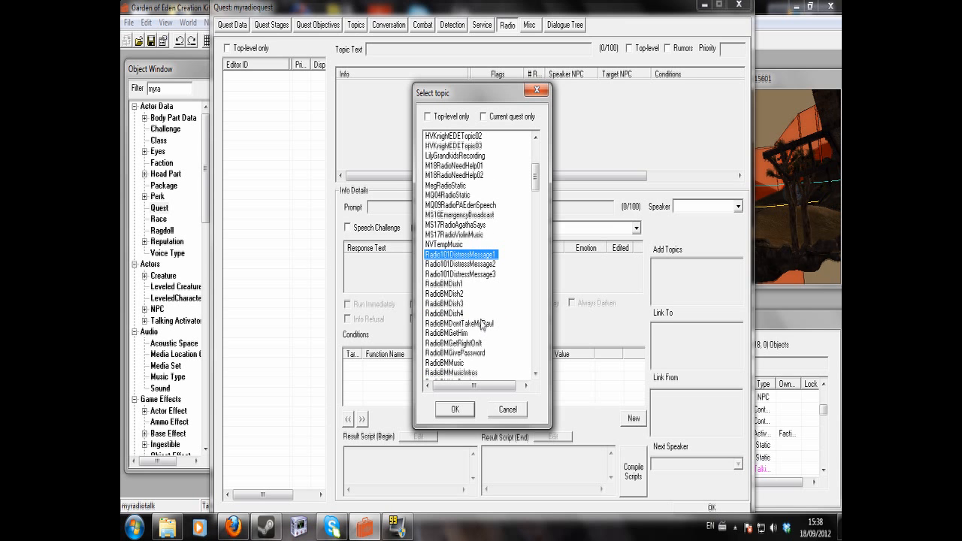
pyautogui.scroll(-20, 482, 325)
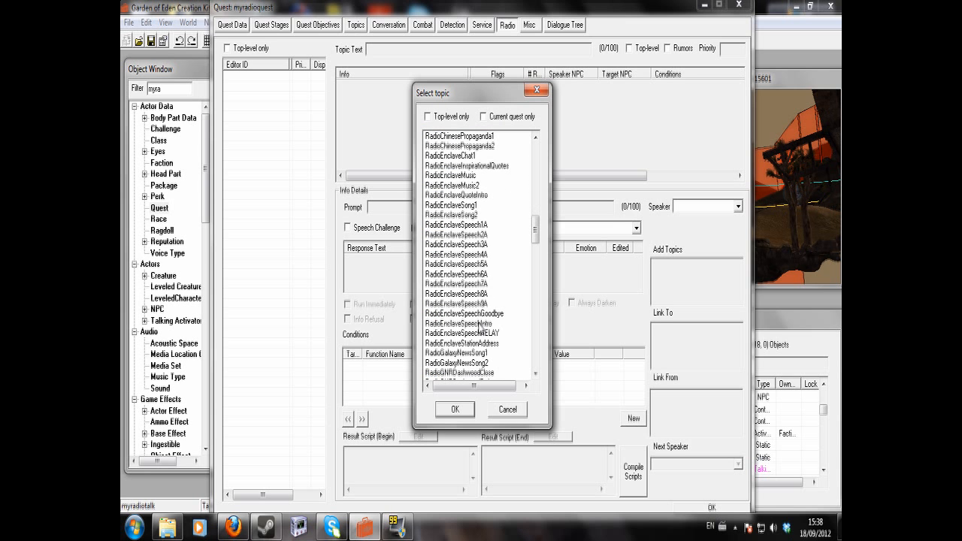
pyautogui.scroll(-20, 481, 328)
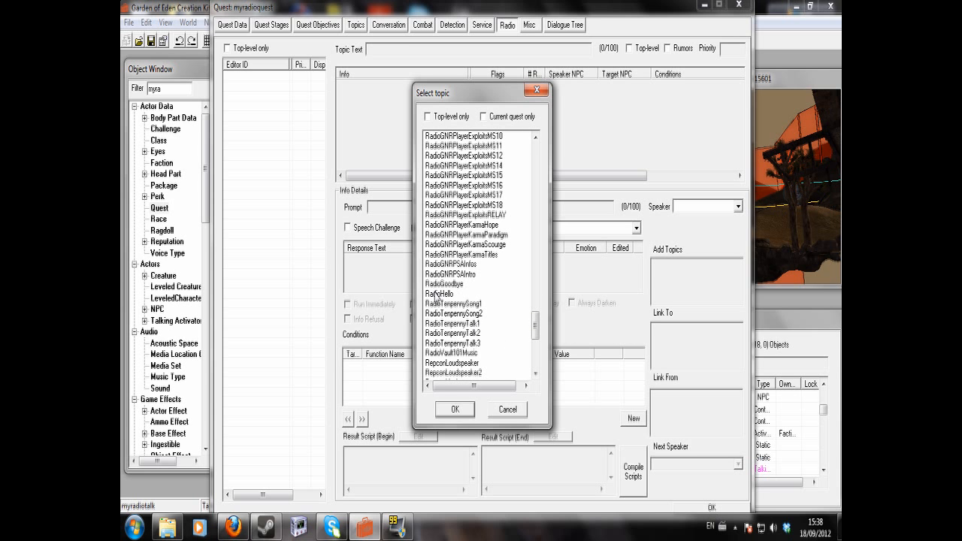
pyautogui.doubleClick(439, 293)
# Add an info to the RadioHello topic with the response text "Hello, you're listening to My Radio", skipping the spelling check
pyautogui.rightClick(381, 106)
pyautogui.click(406, 111)
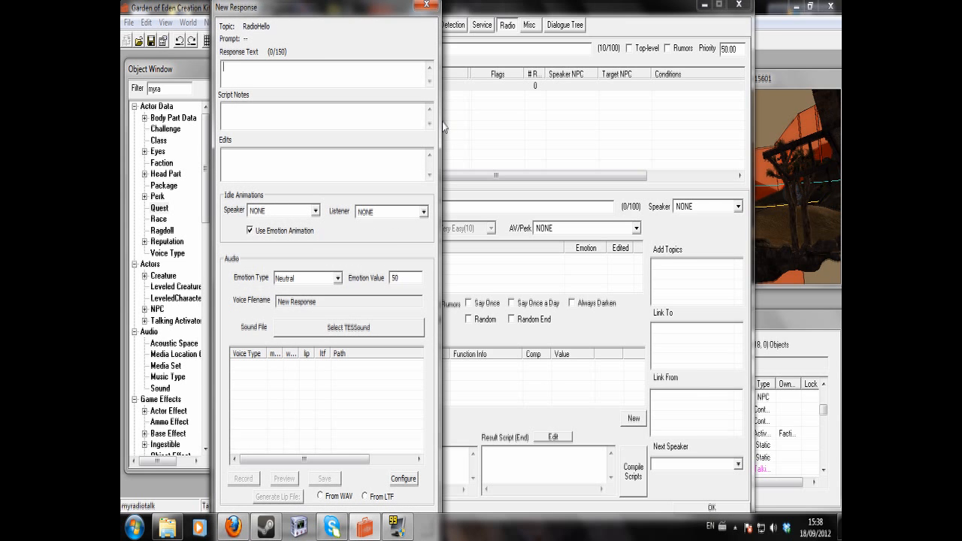
pyautogui.write("Hello, you're listening to My Raid")
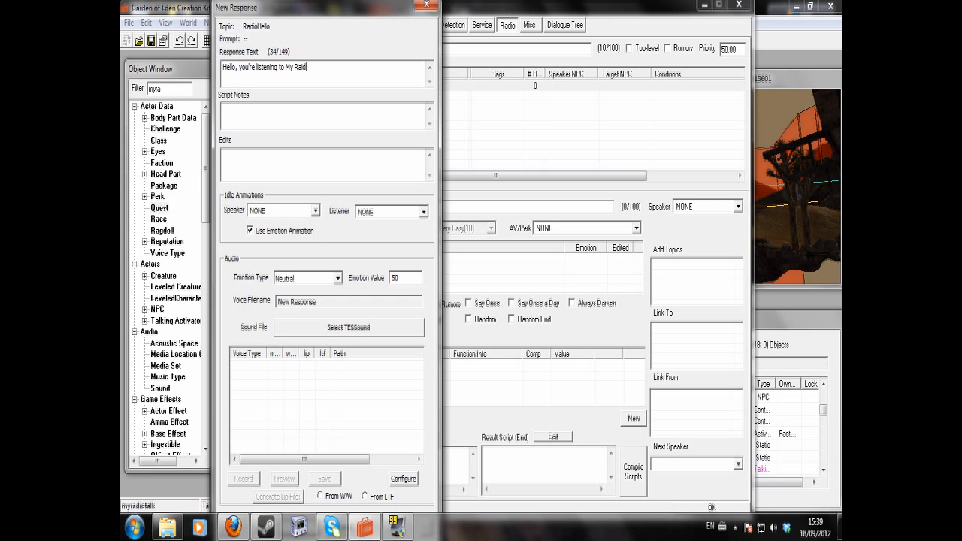
pyautogui.write('o')
pyautogui.press('Return')
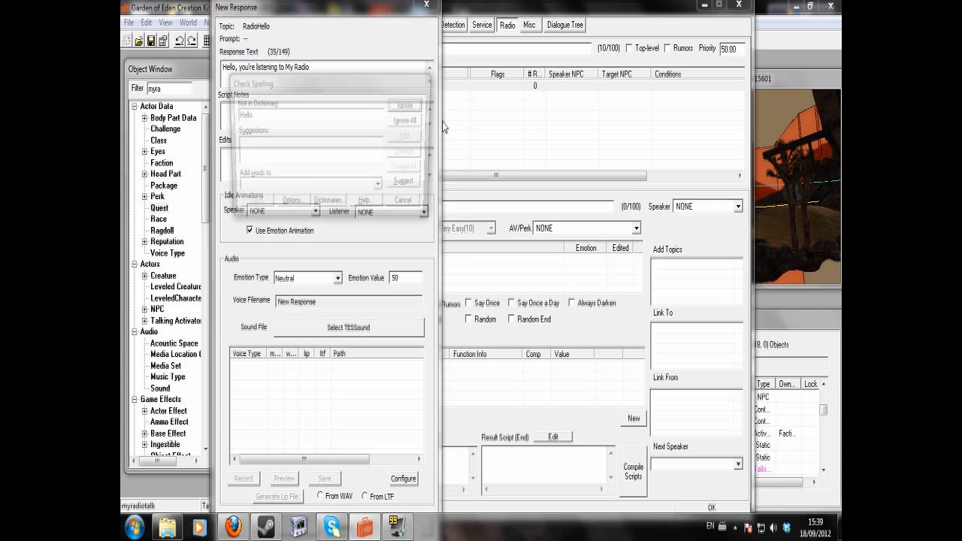
pyautogui.click(408, 208)
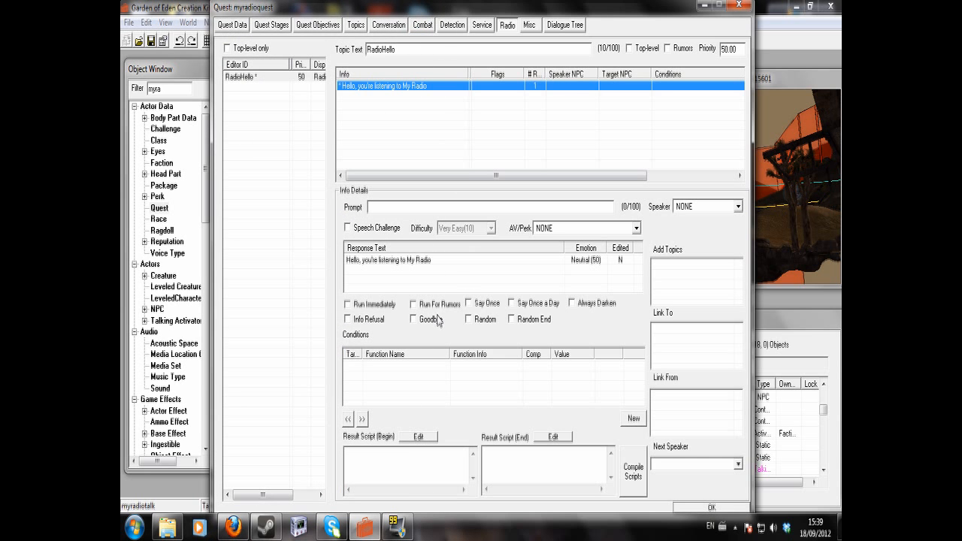
pyautogui.click(423, 121)
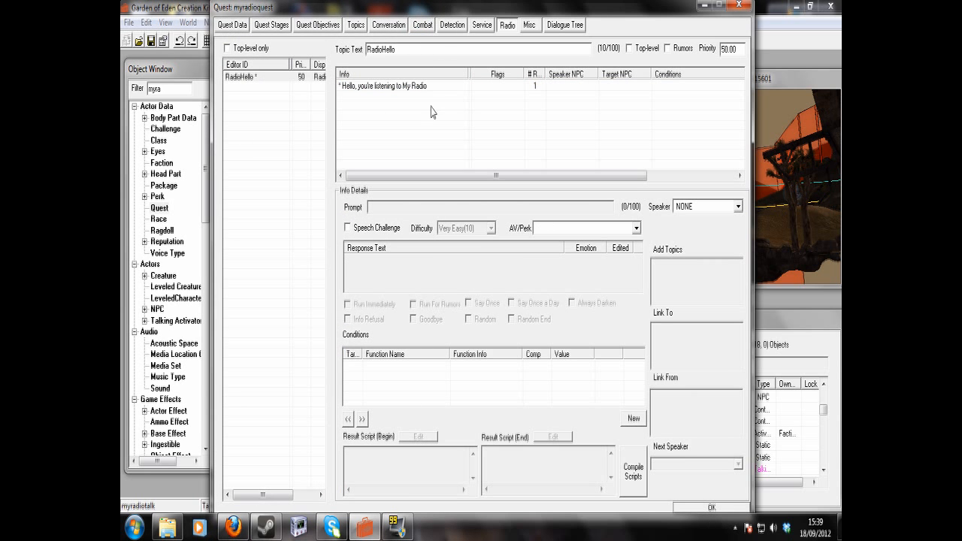
# Create a new topic named playlist1 and add it to the quest's radio topics
pyautogui.click(256, 115)
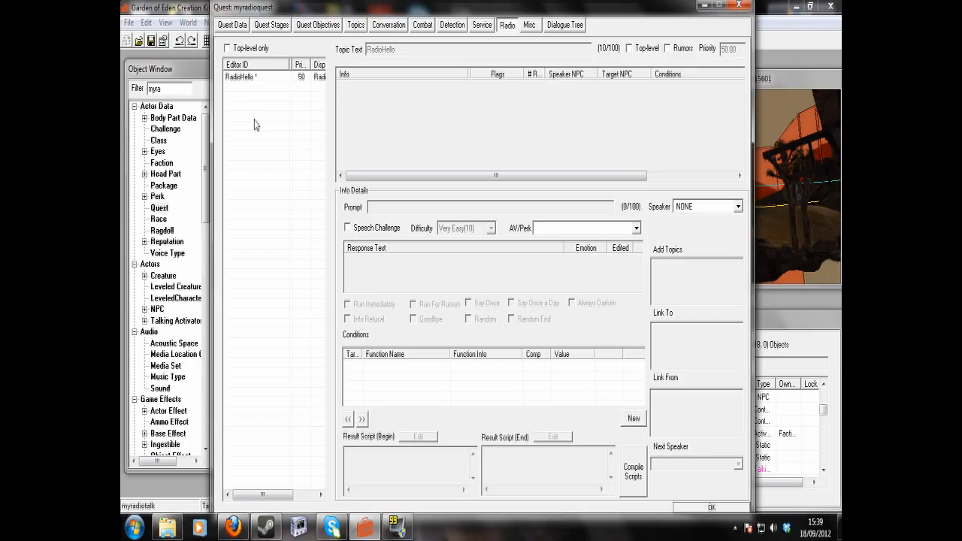
pyautogui.rightClick(251, 124)
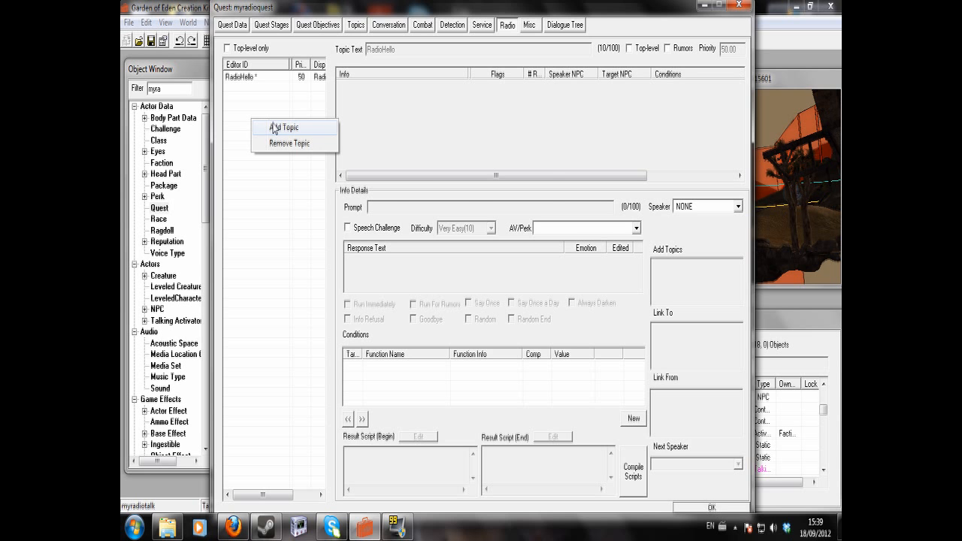
pyautogui.click(276, 128)
pyautogui.rightClick(460, 185)
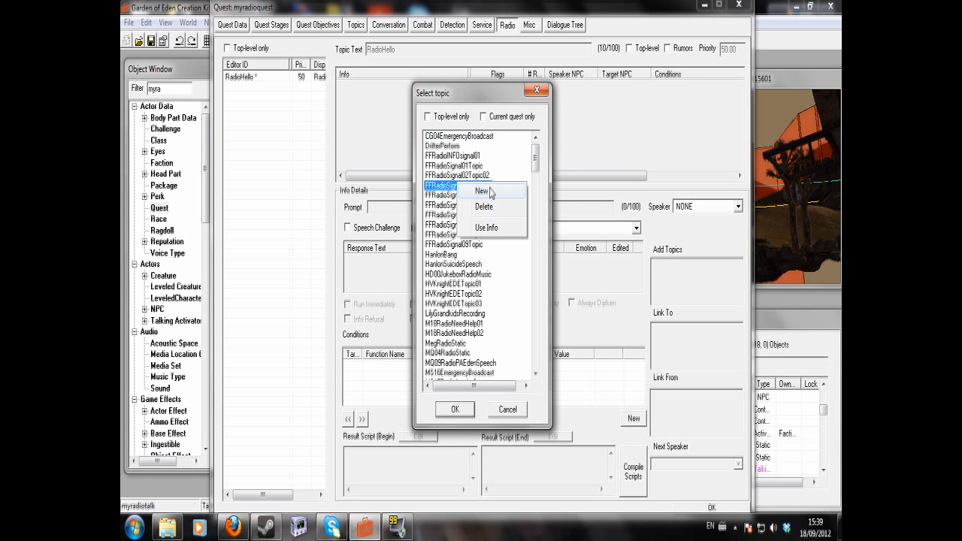
pyautogui.click(481, 189)
pyautogui.write('pl')
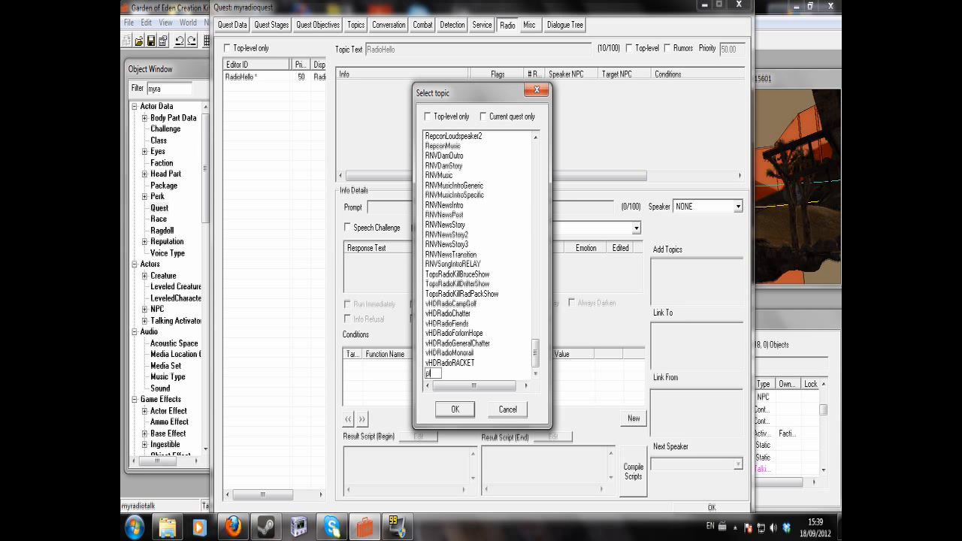
pyautogui.write('aylist1')
pyautogui.press('Return')
pyautogui.press('Return')
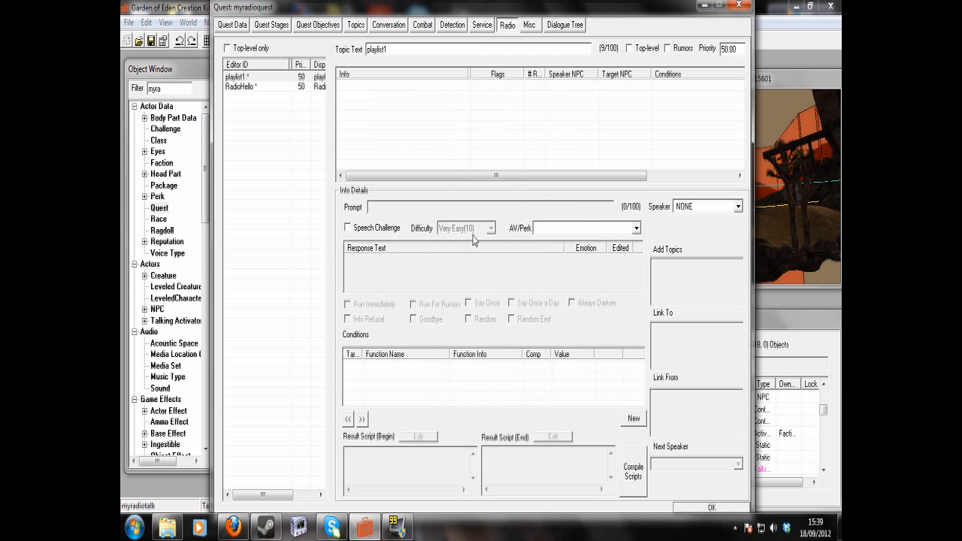
# Create a new topic named playlist2 and add it to the quest's radio topics
pyautogui.rightClick(260, 117)
pyautogui.click(289, 129)
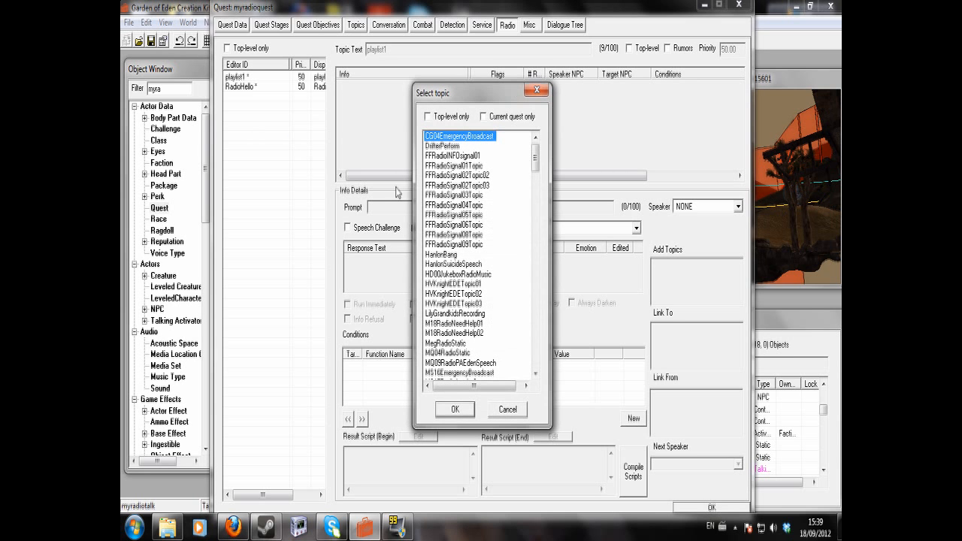
pyautogui.rightClick(481, 216)
pyautogui.click(490, 225)
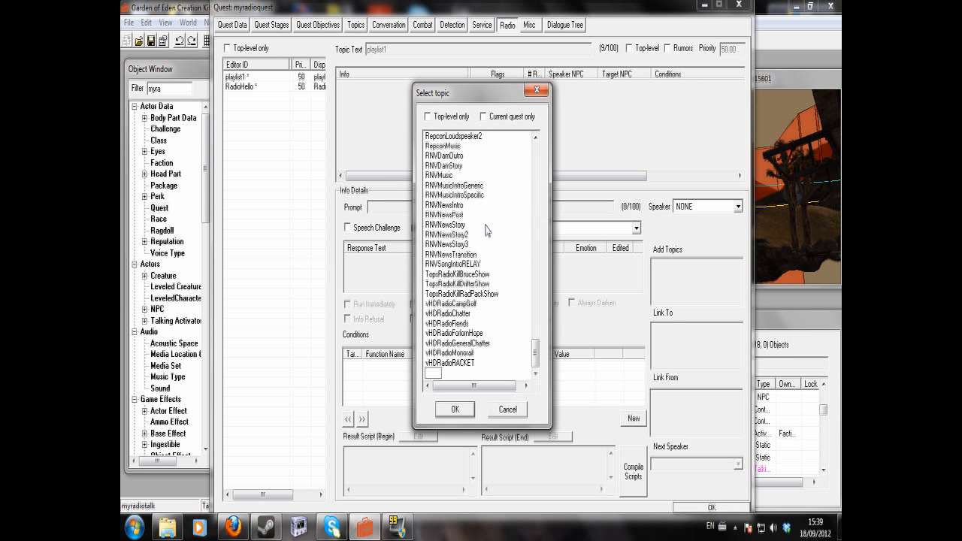
pyautogui.write('playlist2')
pyautogui.press('Return')
pyautogui.press('Return')
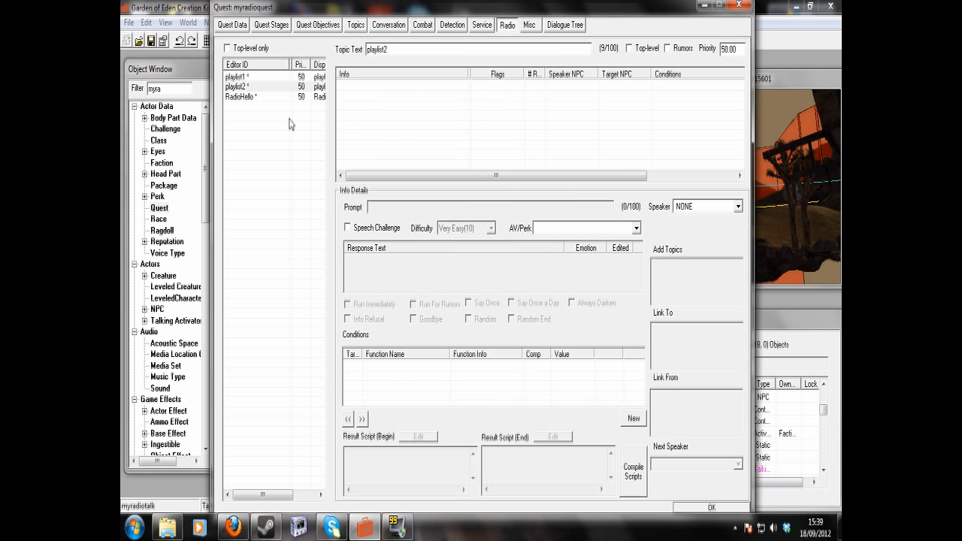
# Add an info to the playlist1 topic with the response text "sound1", skip the spelling check, and browse for its sound file
pyautogui.click(263, 77)
pyautogui.rightClick(421, 97)
pyautogui.click(430, 103)
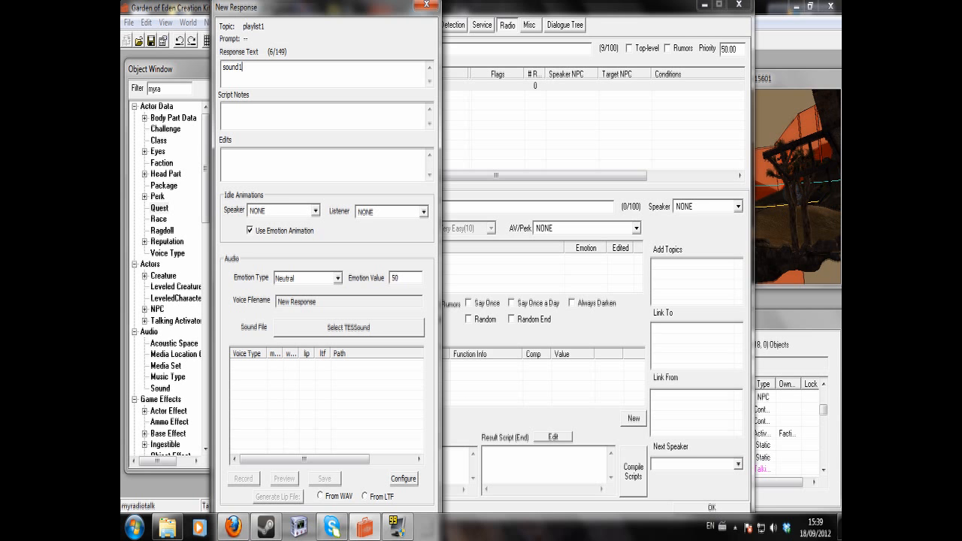
pyautogui.click(308, 332)
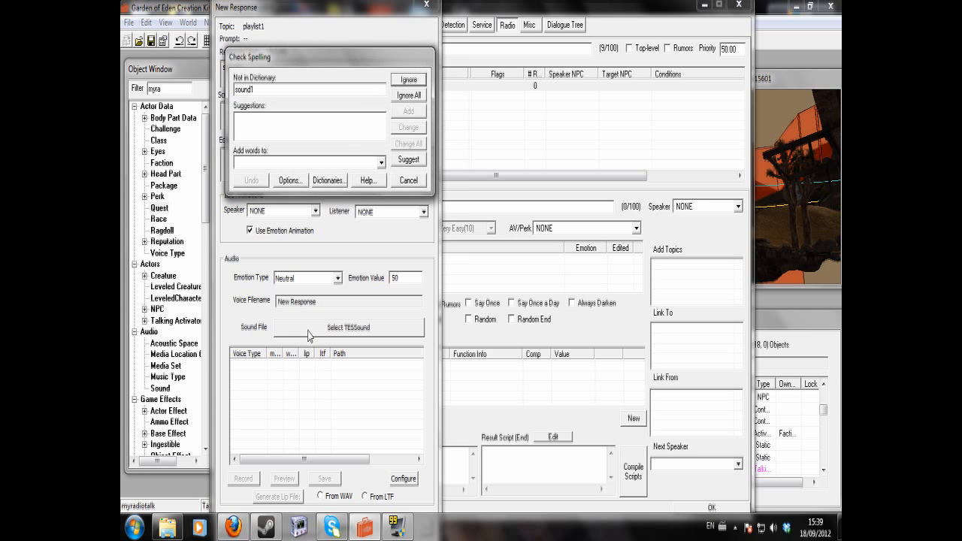
pyautogui.click(410, 182)
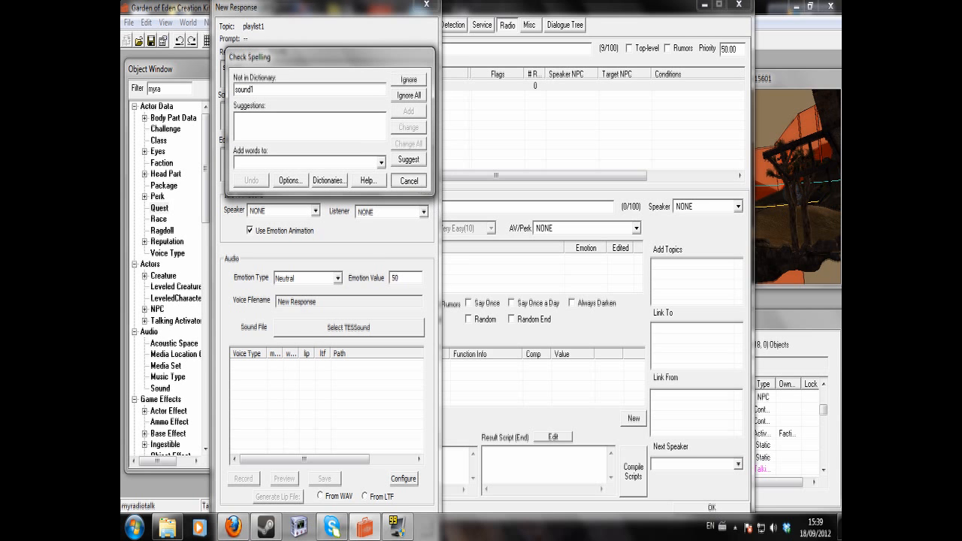
pyautogui.click(321, 328)
pyautogui.moveTo(302, 80); pyautogui.dragTo(302, 281)
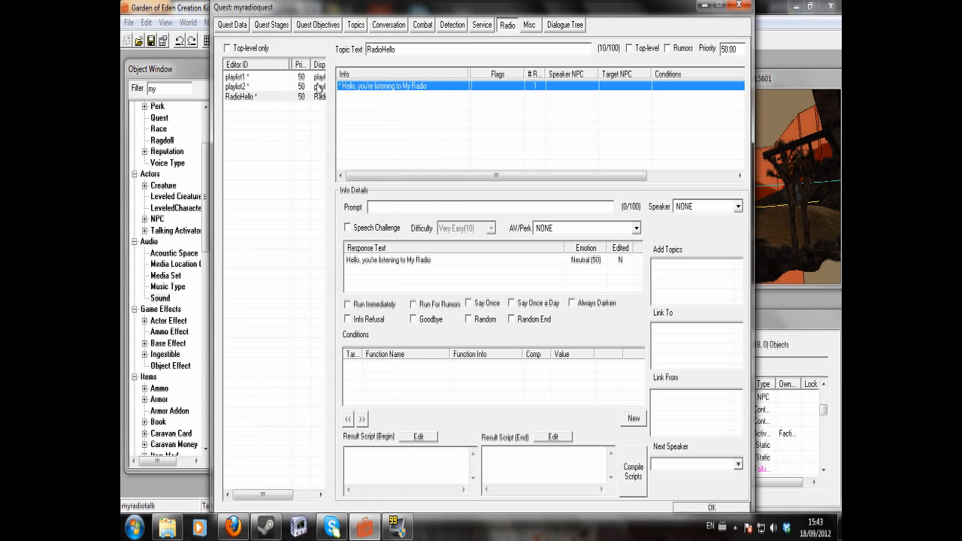
# Flag the sound3 and sound4 infos of the playlist2 topic as Random
pyautogui.click(275, 87)
pyautogui.click(383, 88)
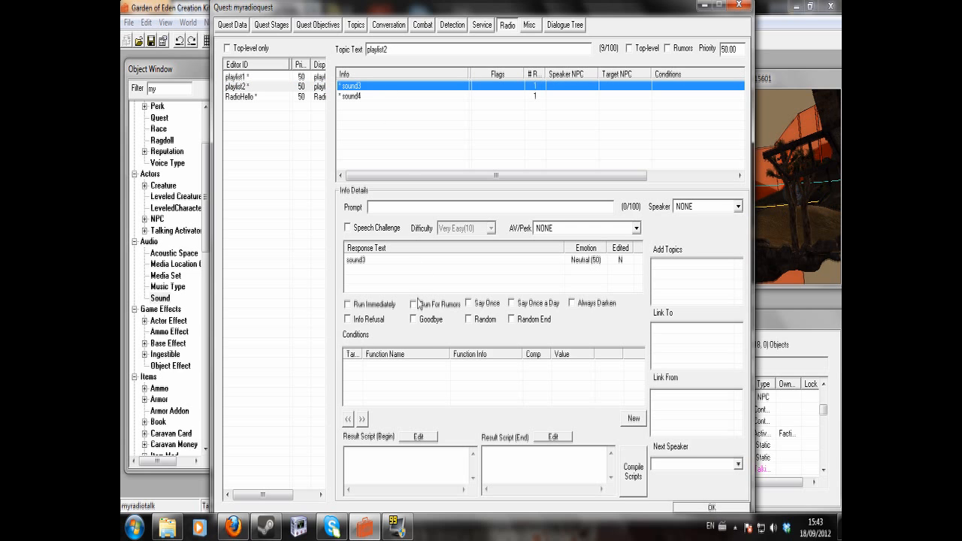
pyautogui.click(470, 322)
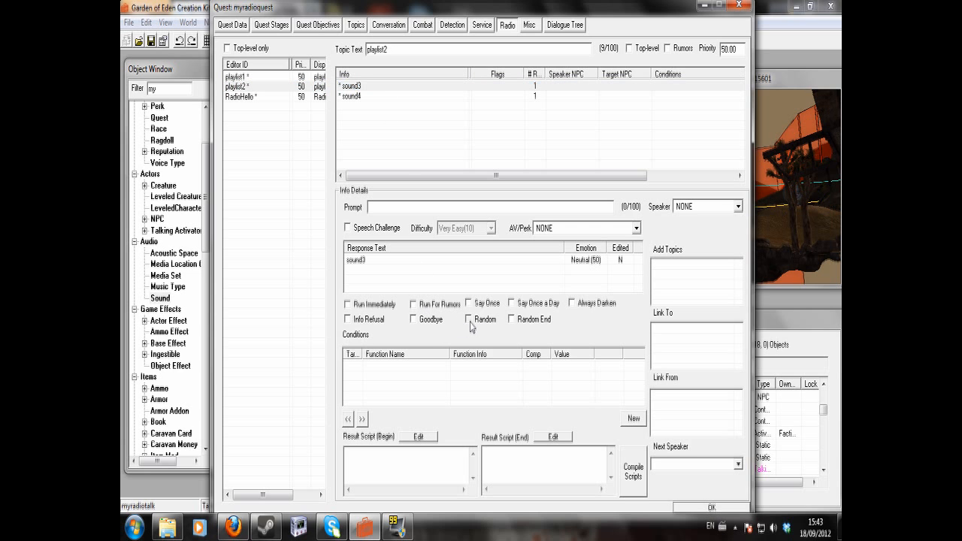
pyautogui.click(377, 97)
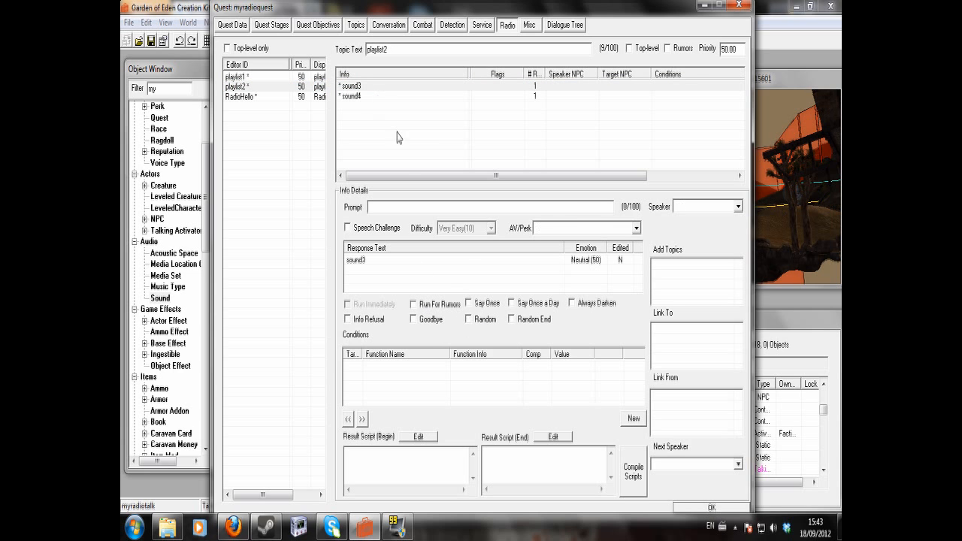
pyautogui.click(470, 322)
# Flag the sound1 and sound2 infos of the playlist1 topic as Random
pyautogui.click(239, 77)
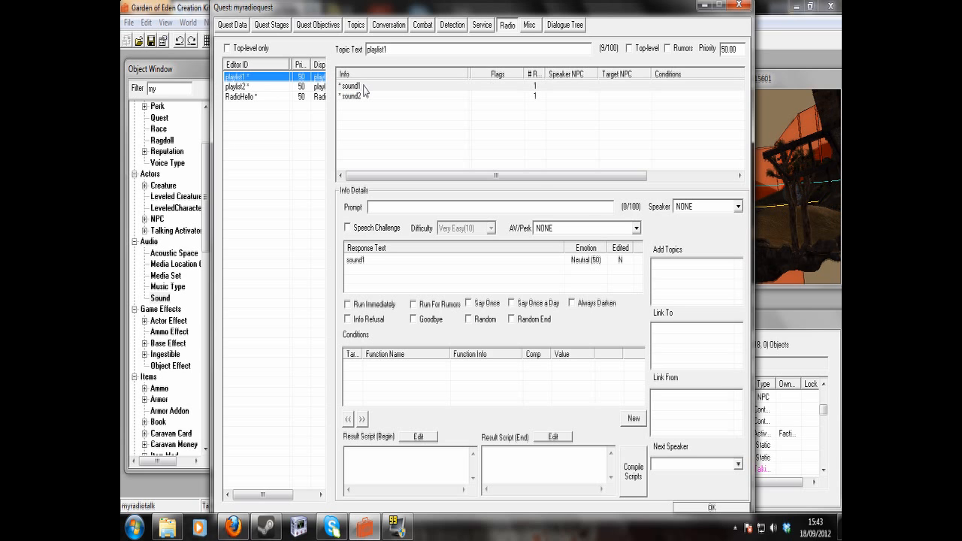
pyautogui.click(364, 86)
pyautogui.click(469, 319)
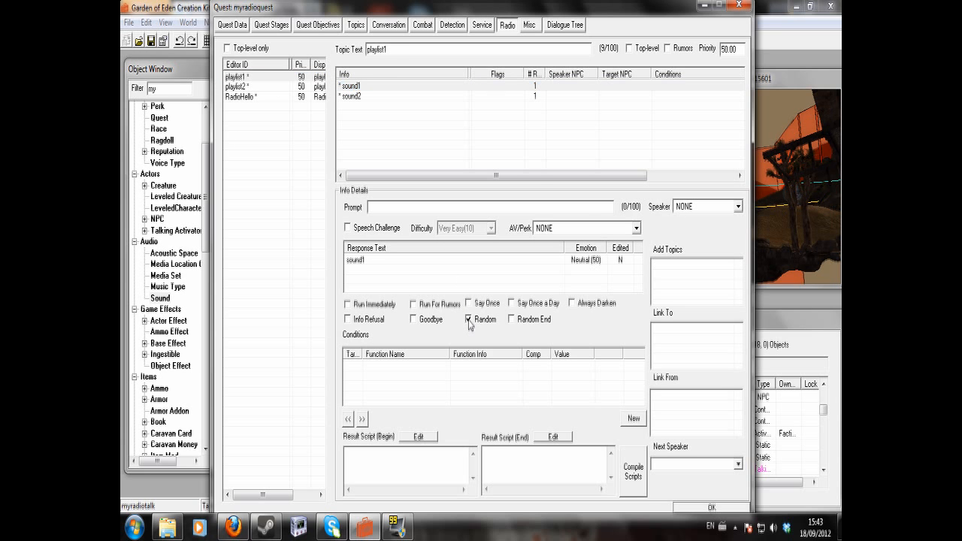
pyautogui.click(396, 96)
pyautogui.click(469, 319)
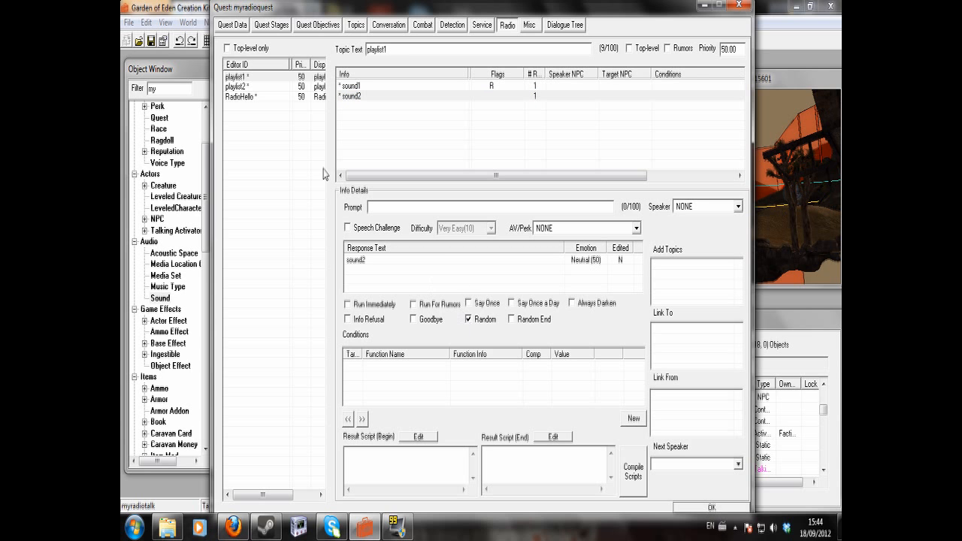
# Link the greeting info of the RadioHello topic to the playlist1 topic
pyautogui.click(254, 97)
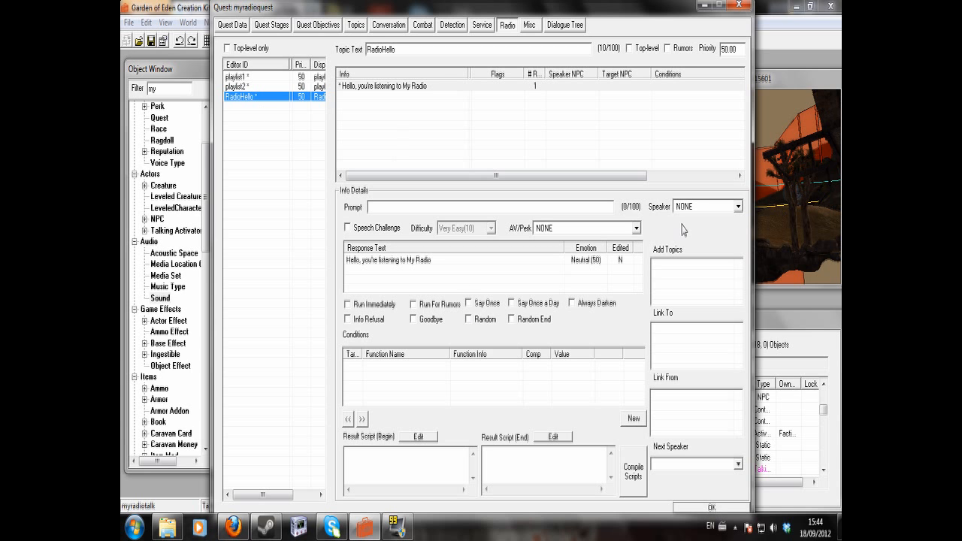
pyautogui.rightClick(683, 338)
pyautogui.click(702, 344)
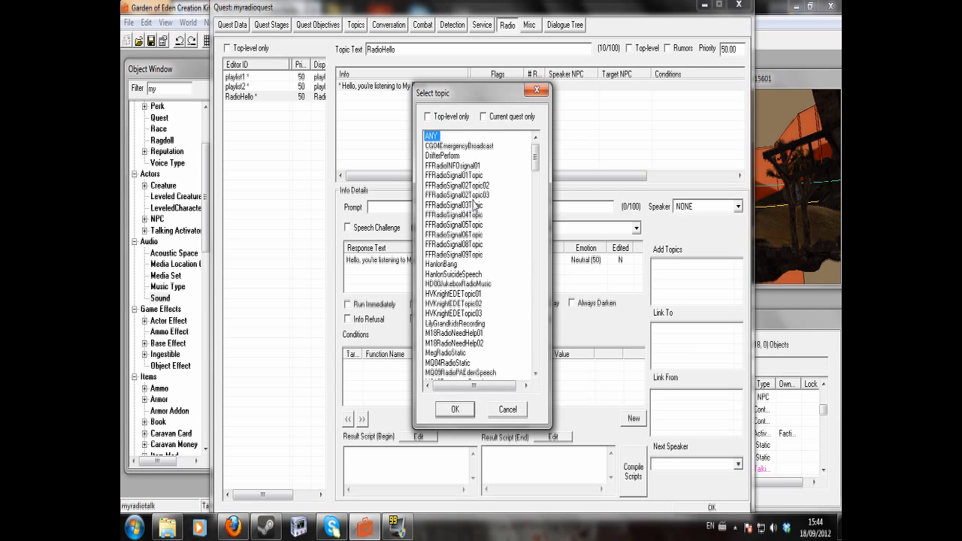
pyautogui.scroll(-10, 487, 254)
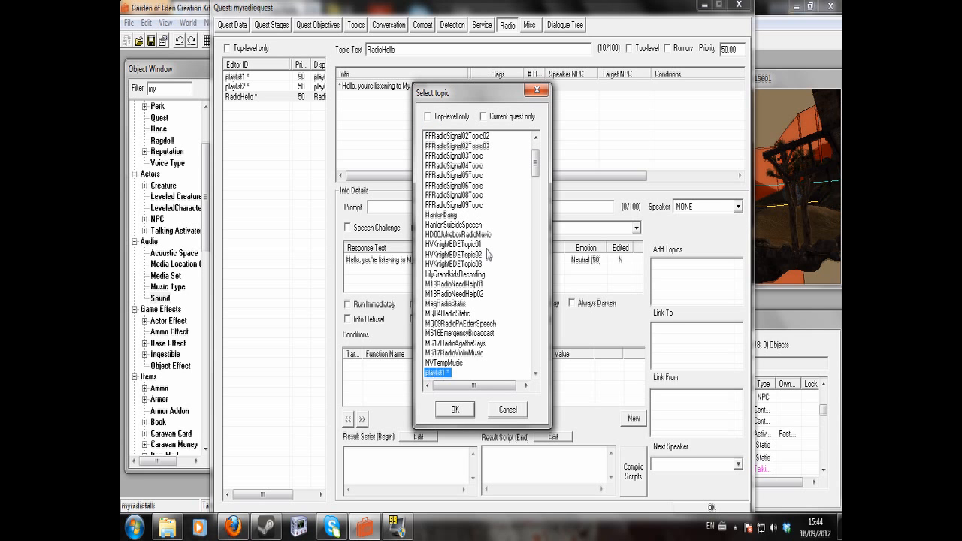
pyautogui.click(449, 382)
pyautogui.click(455, 409)
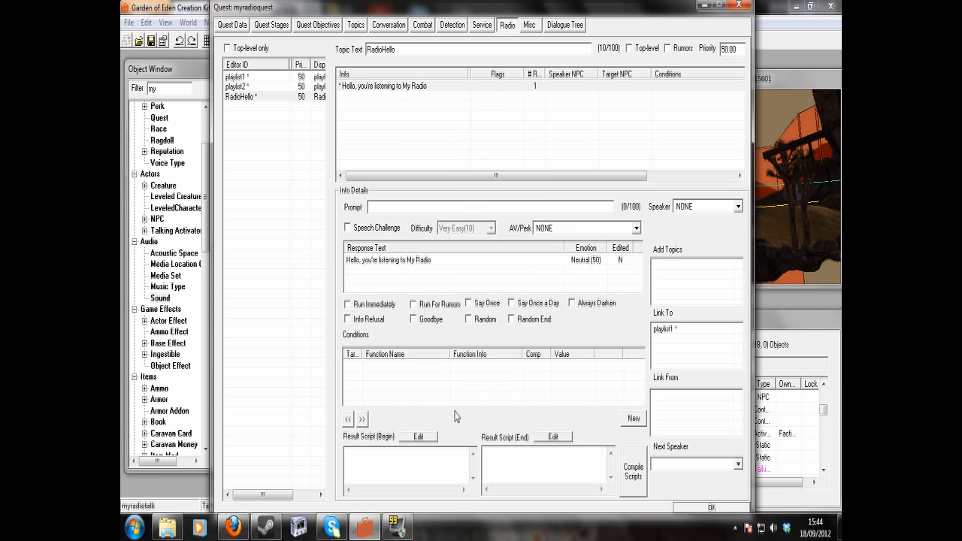
# For playlist1's sound1 info, add ANY as the link-from topic and playlist2 as the link-to topic
pyautogui.click(264, 77)
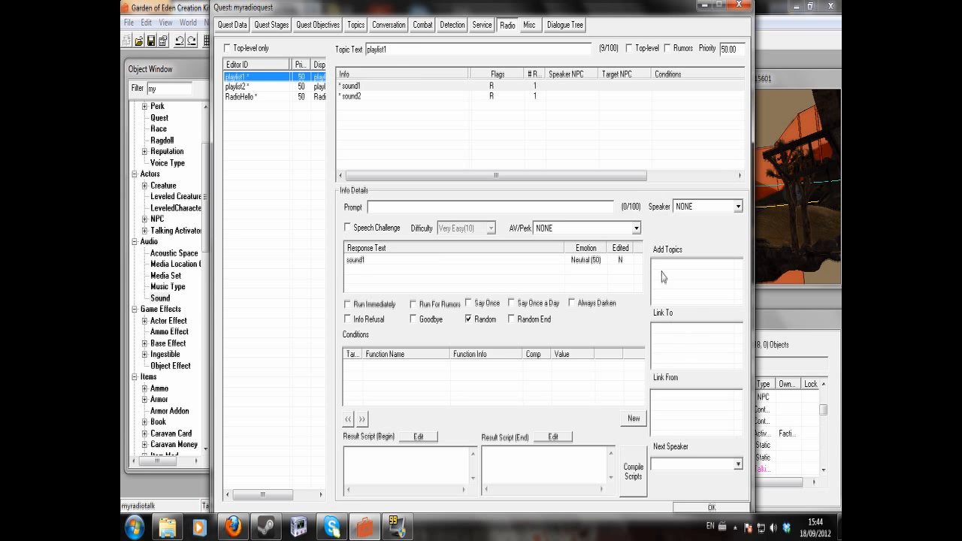
pyautogui.rightClick(682, 408)
pyautogui.click(709, 420)
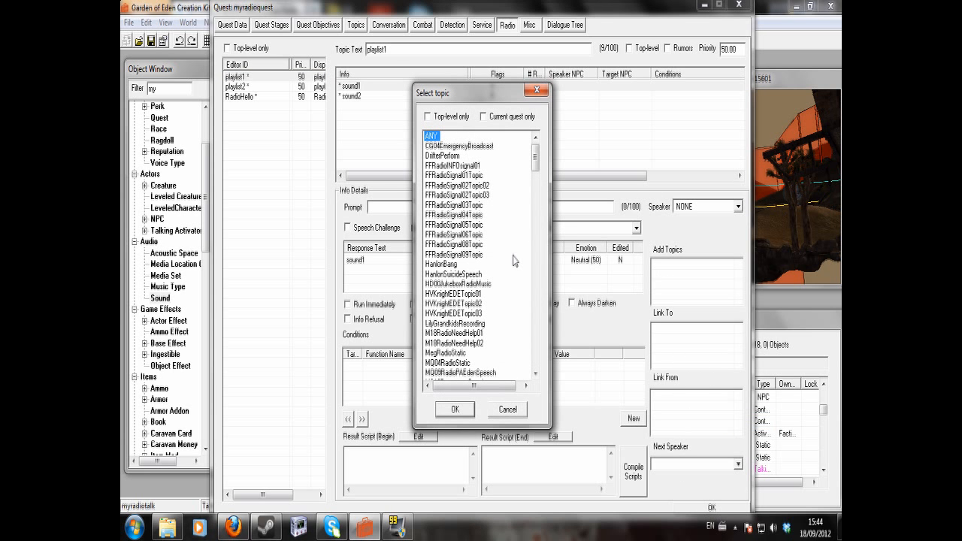
pyautogui.click(464, 415)
pyautogui.rightClick(700, 342)
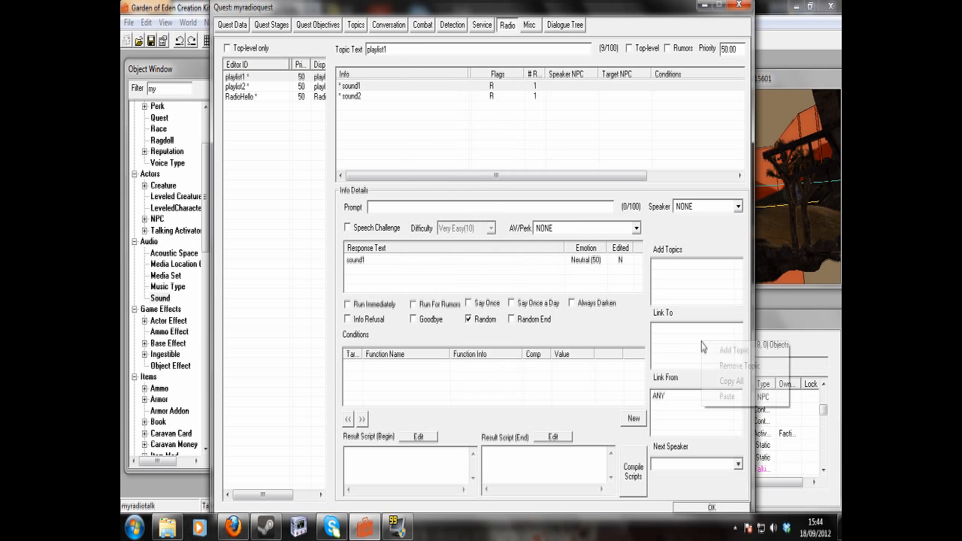
pyautogui.click(730, 351)
pyautogui.press('p')
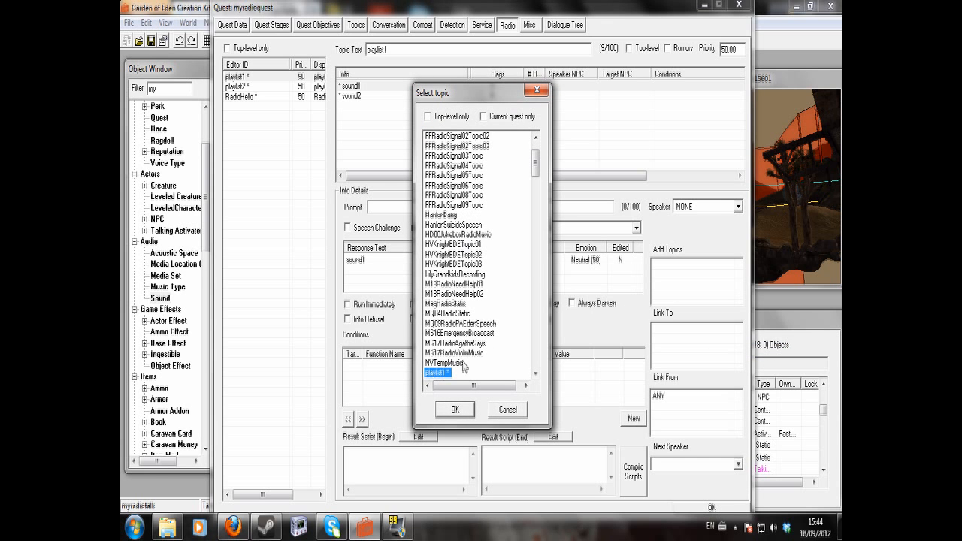
pyautogui.scroll(-1, 451, 382)
pyautogui.doubleClick(439, 352)
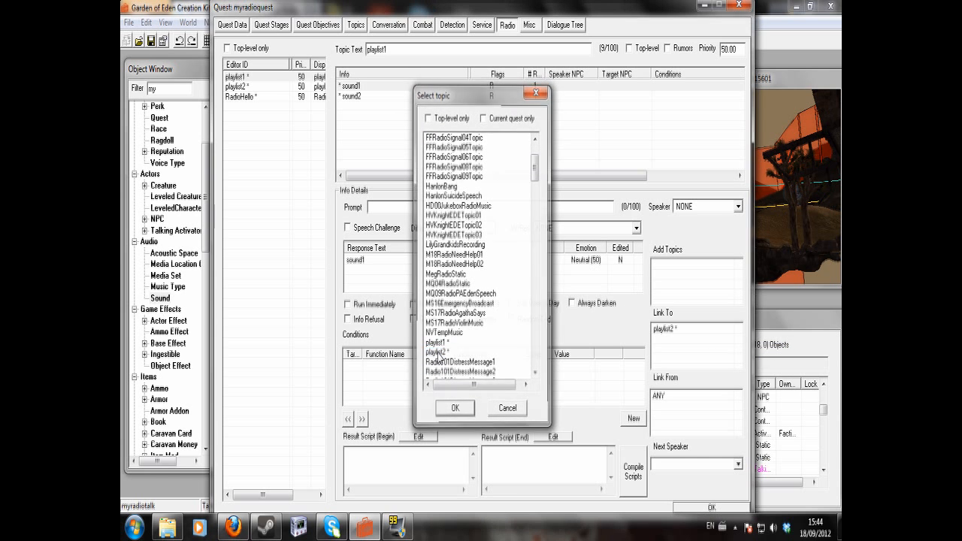
# For playlist2's sound3 info, add ANY as the link-from topic and RadioHello as the link-to topic
pyautogui.click(264, 88)
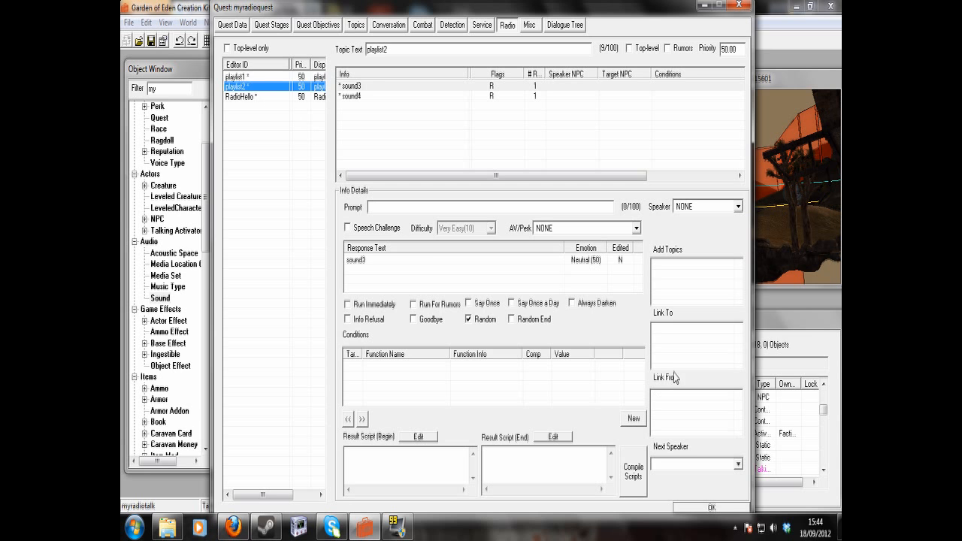
pyautogui.rightClick(681, 401)
pyautogui.click(703, 404)
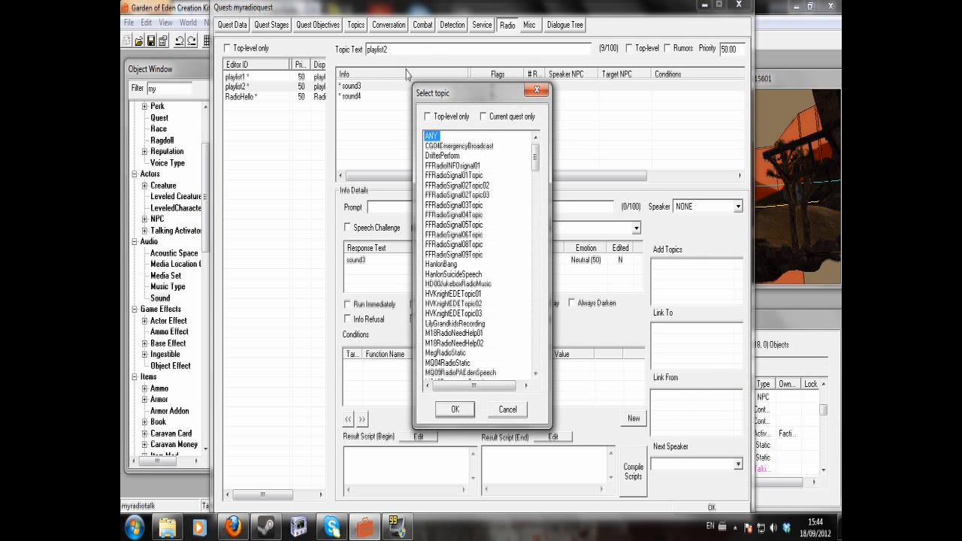
pyautogui.doubleClick(432, 135)
pyautogui.rightClick(675, 343)
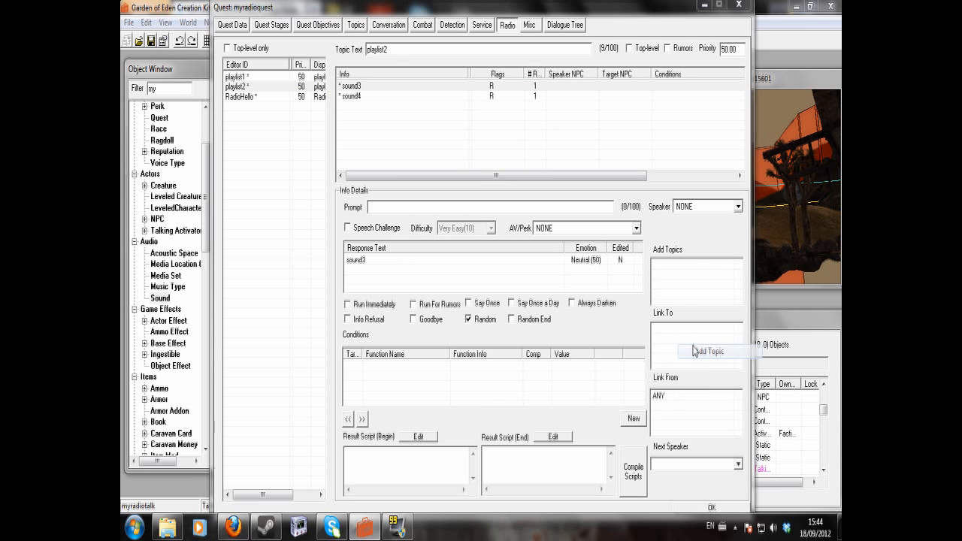
pyautogui.click(687, 350)
pyautogui.press('r')
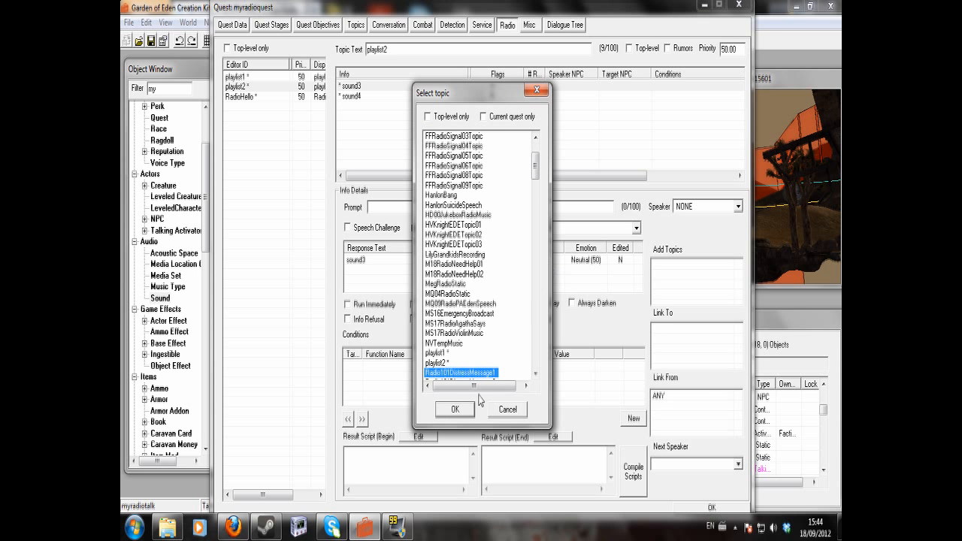
pyautogui.scroll(-15, 478, 352)
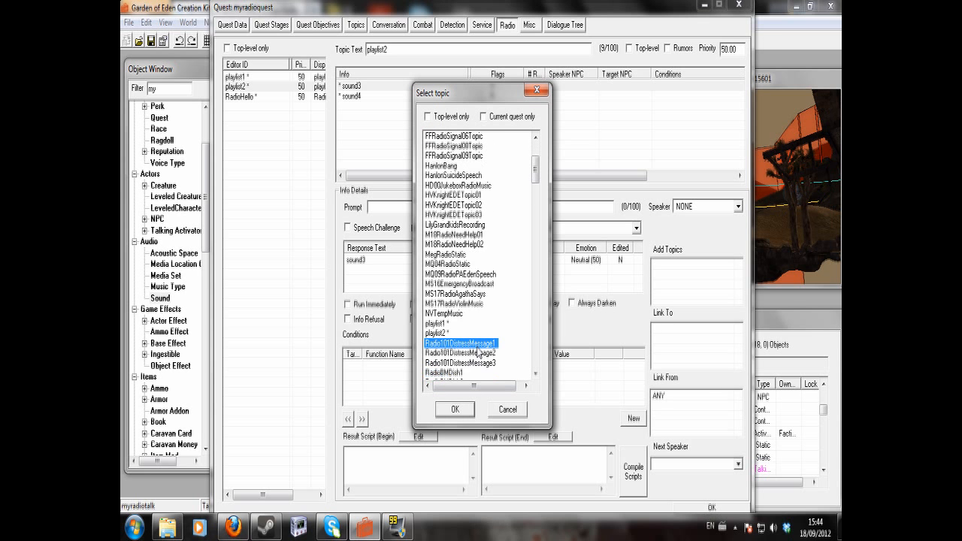
pyautogui.scroll(-15, 471, 353)
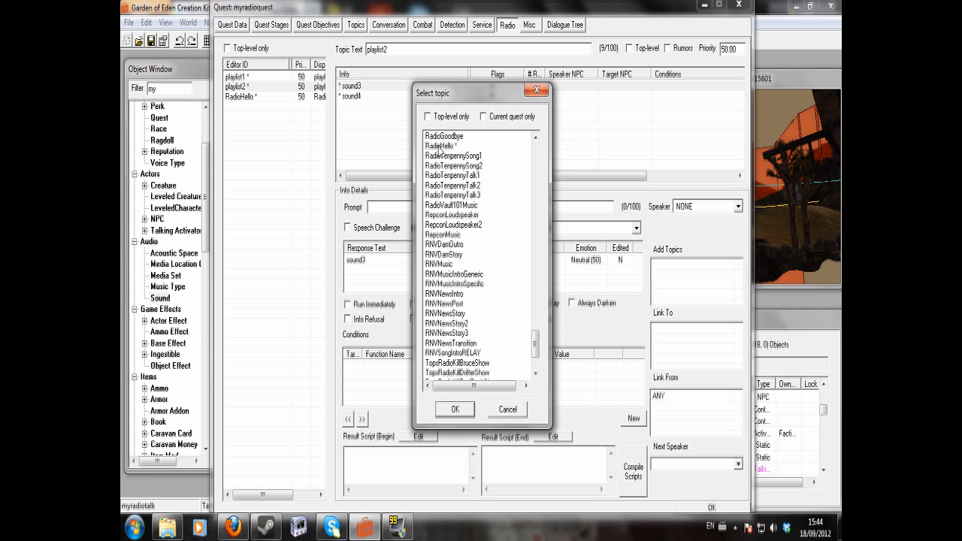
pyautogui.doubleClick(439, 145)
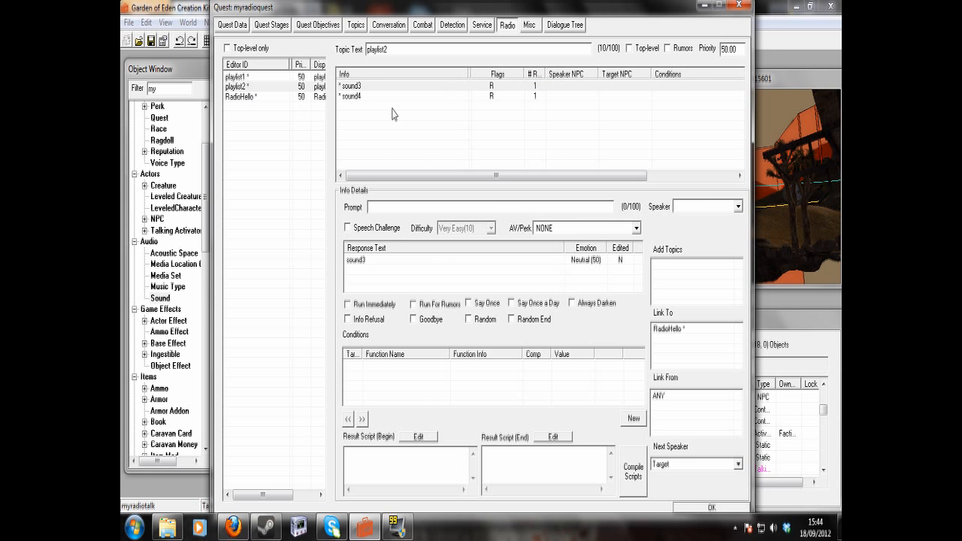
# Review the topic links of playlist2, playlist1 and RadioHello, and accept the myradioquest changes
pyautogui.click(251, 88)
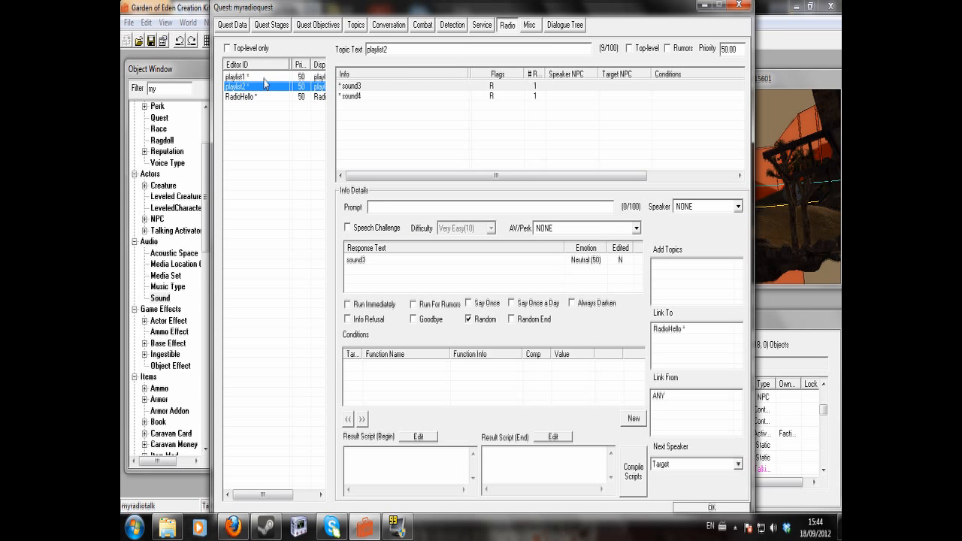
pyautogui.click(264, 78)
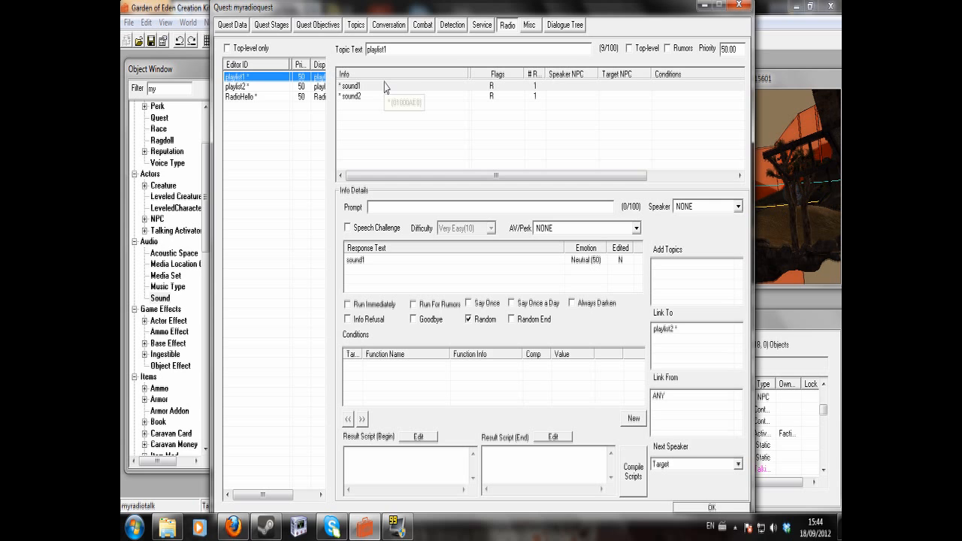
pyautogui.click(254, 98)
pyautogui.click(369, 87)
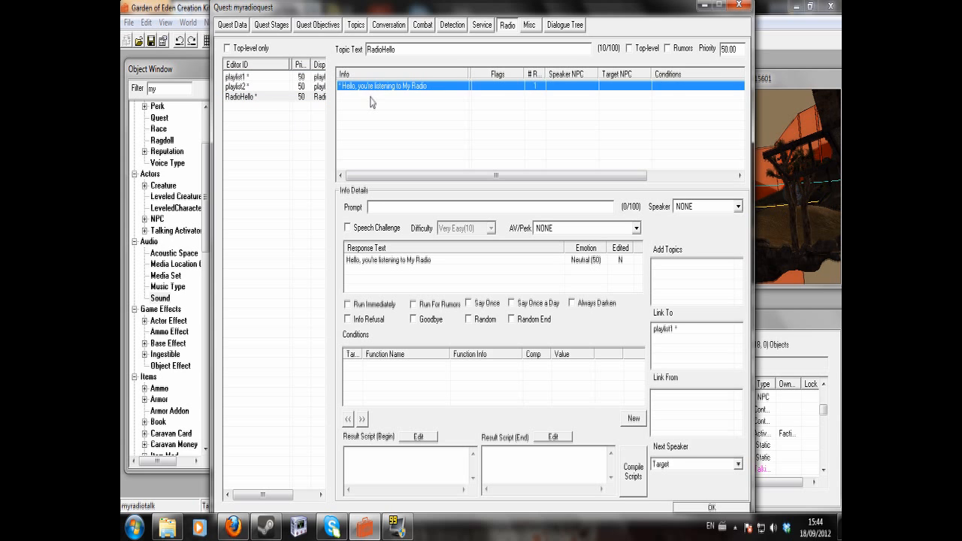
pyautogui.click(370, 99)
pyautogui.click(252, 125)
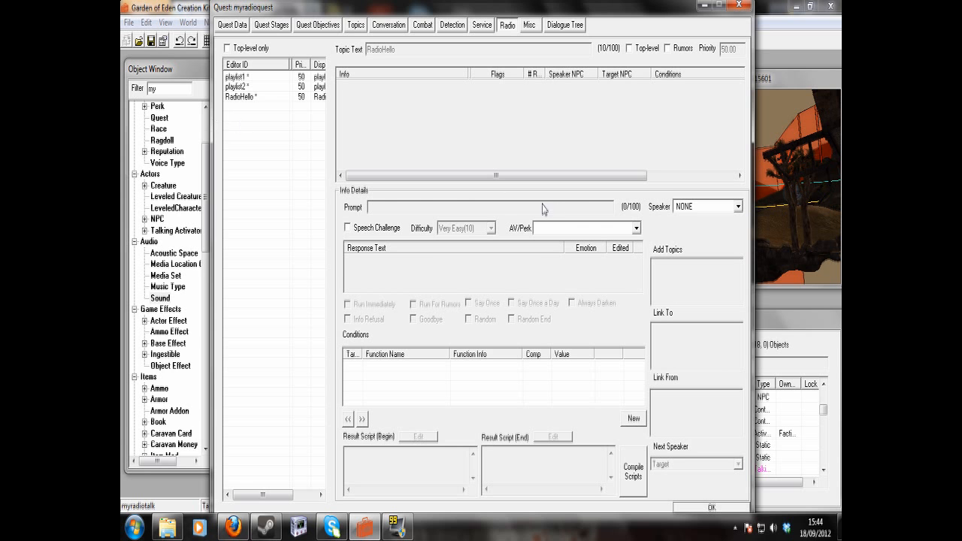
pyautogui.click(277, 98)
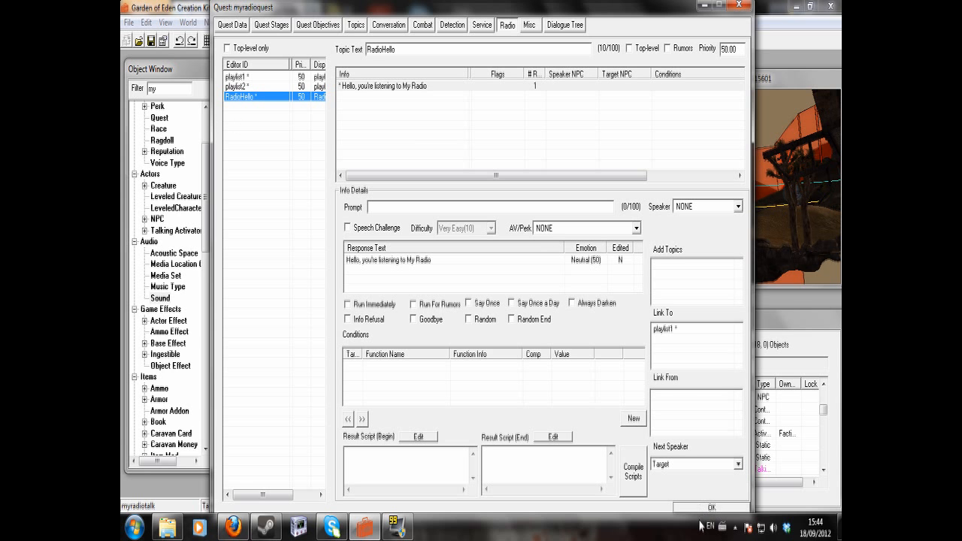
pyautogui.click(703, 508)
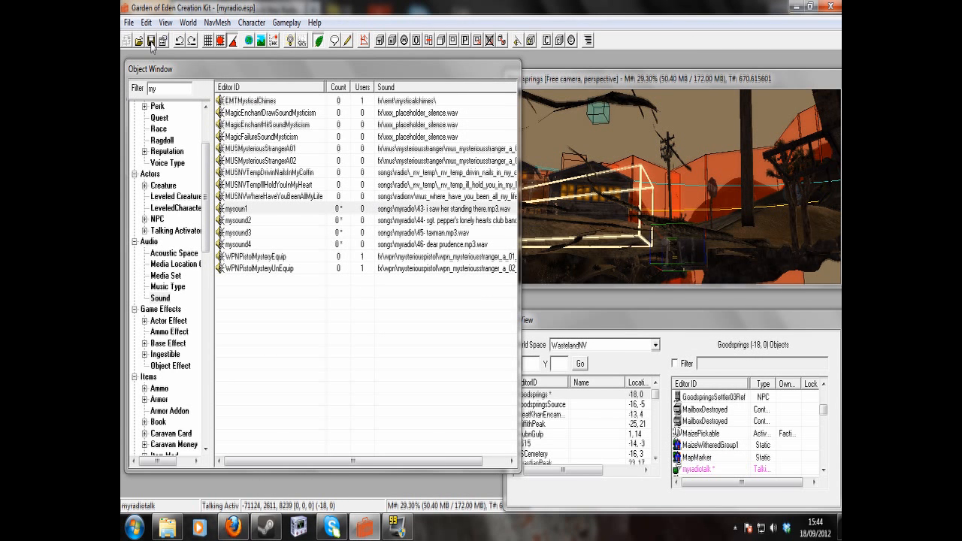
# Reassign mysound2 to the "44- Sgt. Pepper's Lonely Hearts Club Band" wave file in the songs\myradio folder and accept the sound
pyautogui.click(304, 353)
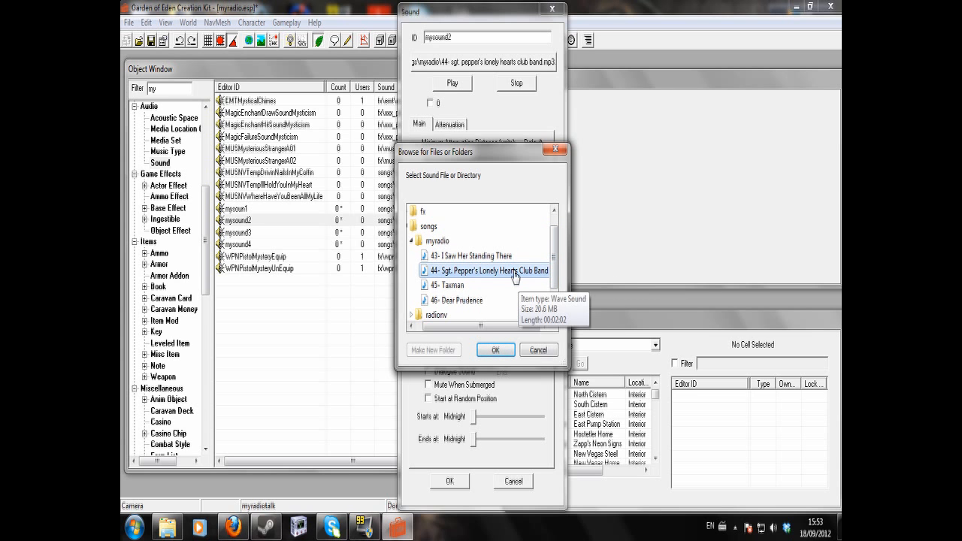
pyautogui.click(497, 349)
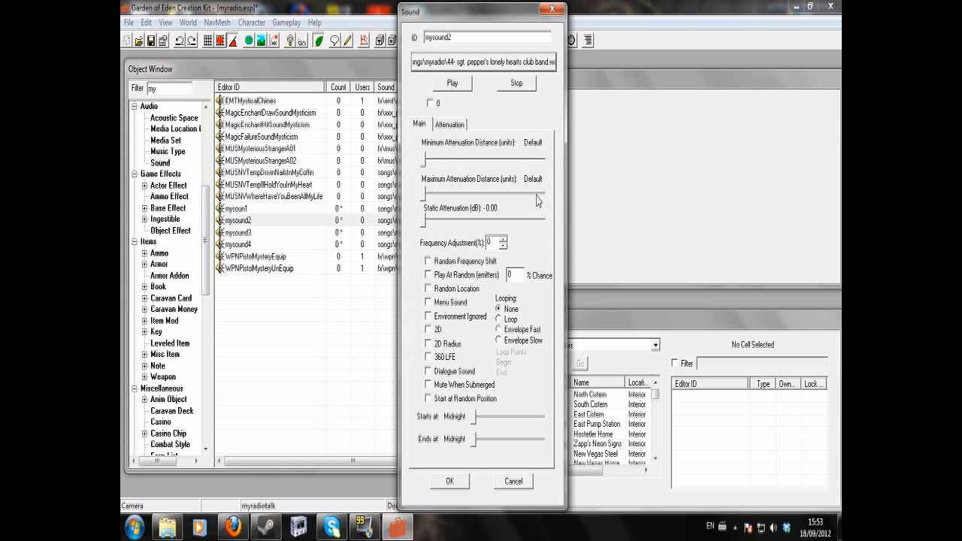
pyautogui.click(451, 481)
# Reassign mysound3 to the "45- Taxman" wave file in the songs\myradio folder and accept the sound
pyautogui.doubleClick(251, 233)
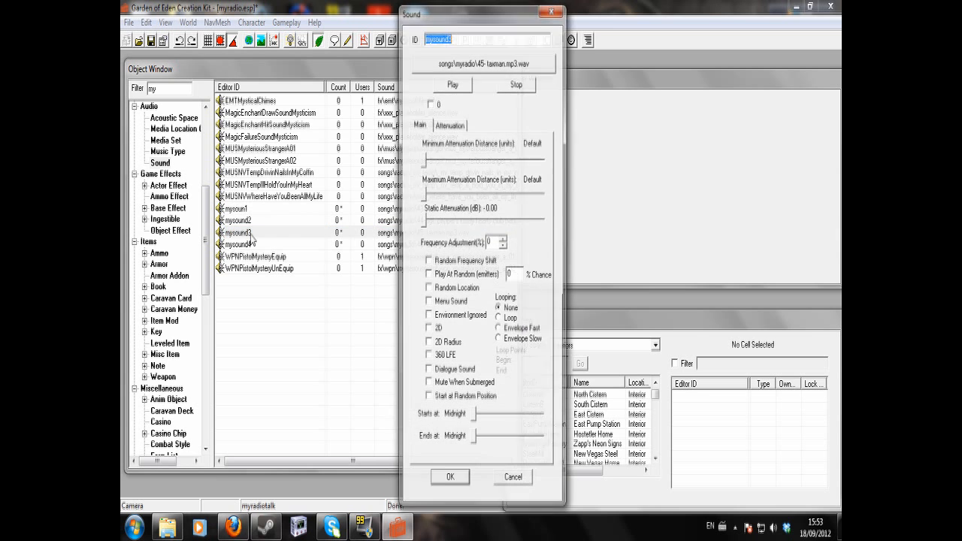
pyautogui.click(472, 68)
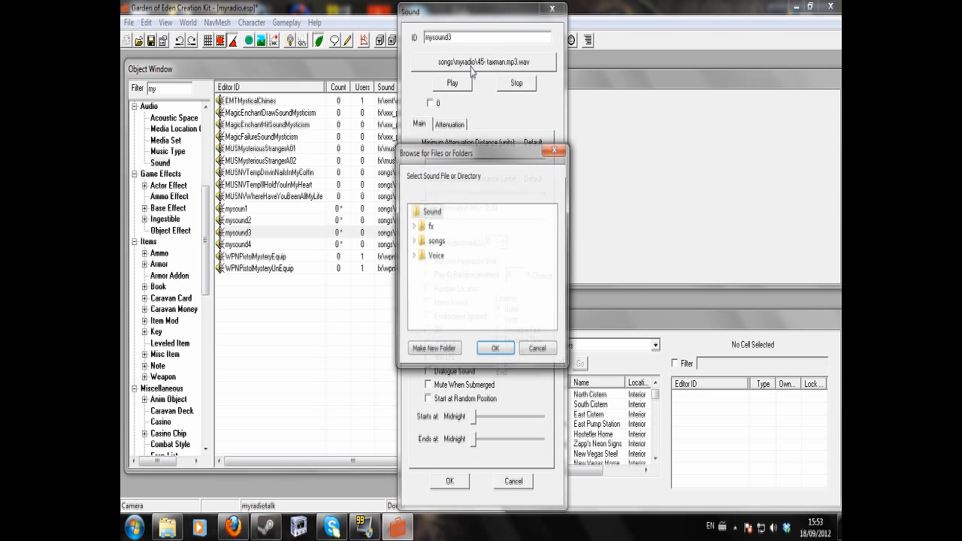
pyautogui.click(413, 240)
pyautogui.click(419, 256)
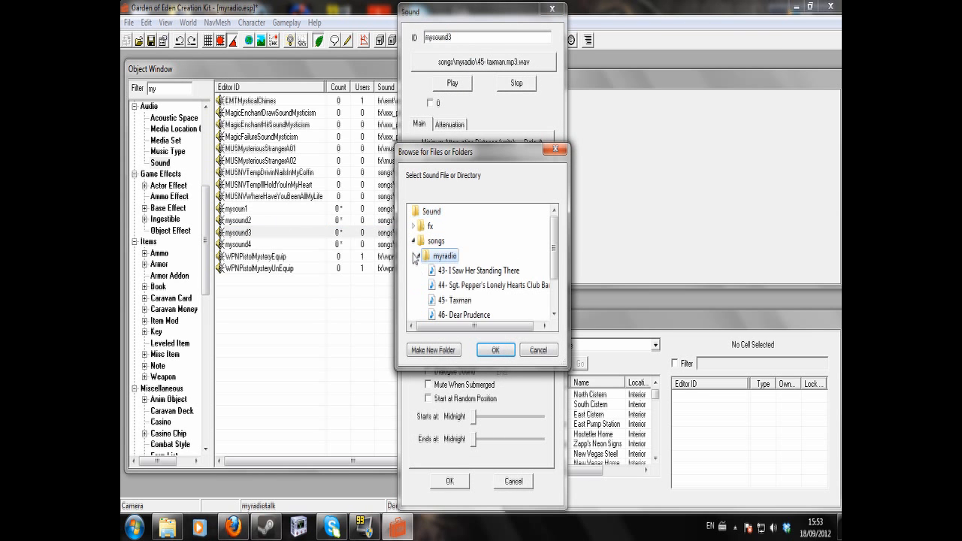
pyautogui.click(455, 299)
pyautogui.click(493, 351)
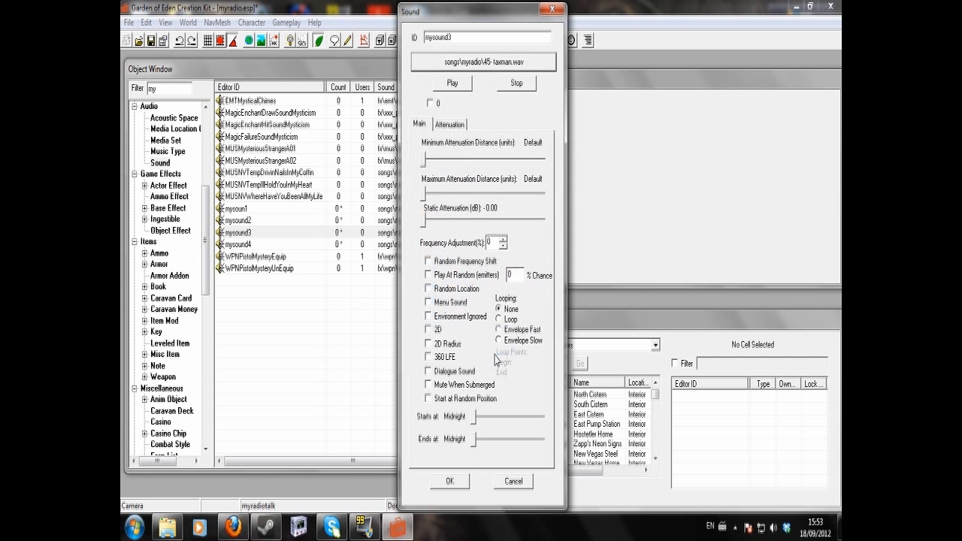
pyautogui.click(450, 481)
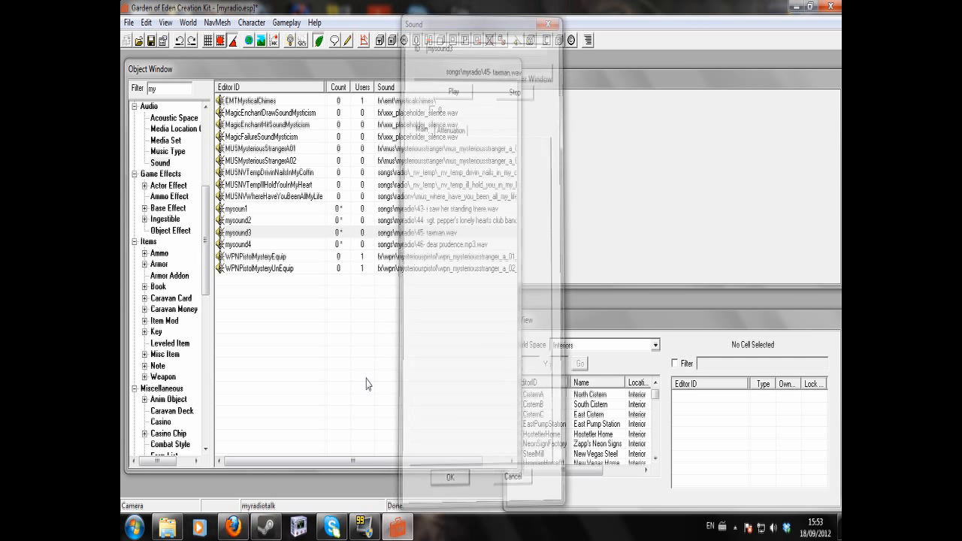
# Reassign mysound4 to the "46- Dear Prudence" wave file in the songs\myradio folder and accept the sound
pyautogui.doubleClick(248, 244)
pyautogui.click(483, 62)
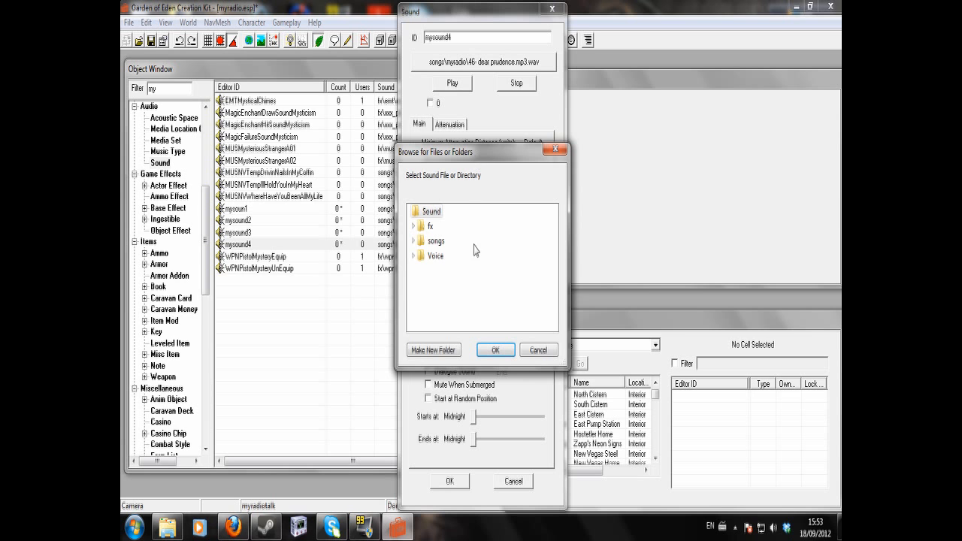
pyautogui.click(419, 256)
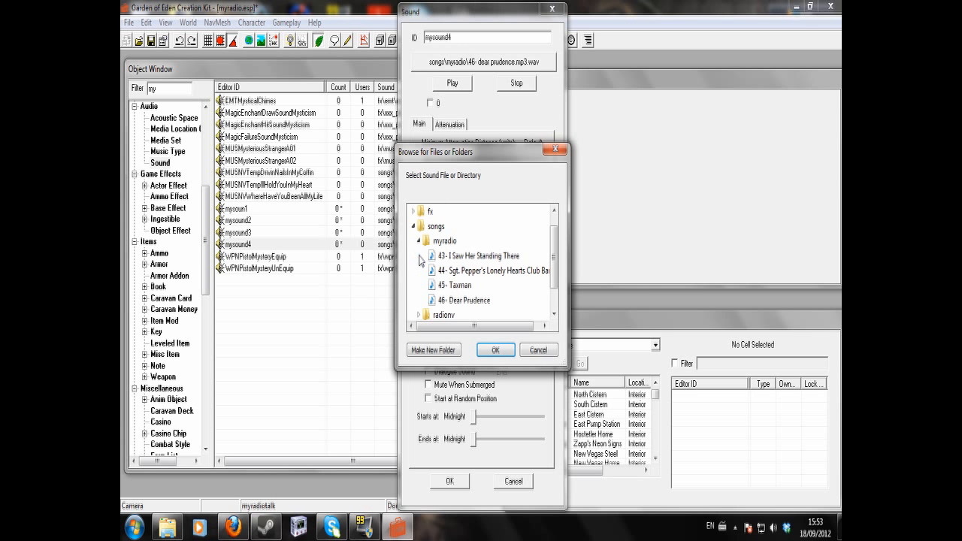
pyautogui.click(464, 300)
pyautogui.click(500, 351)
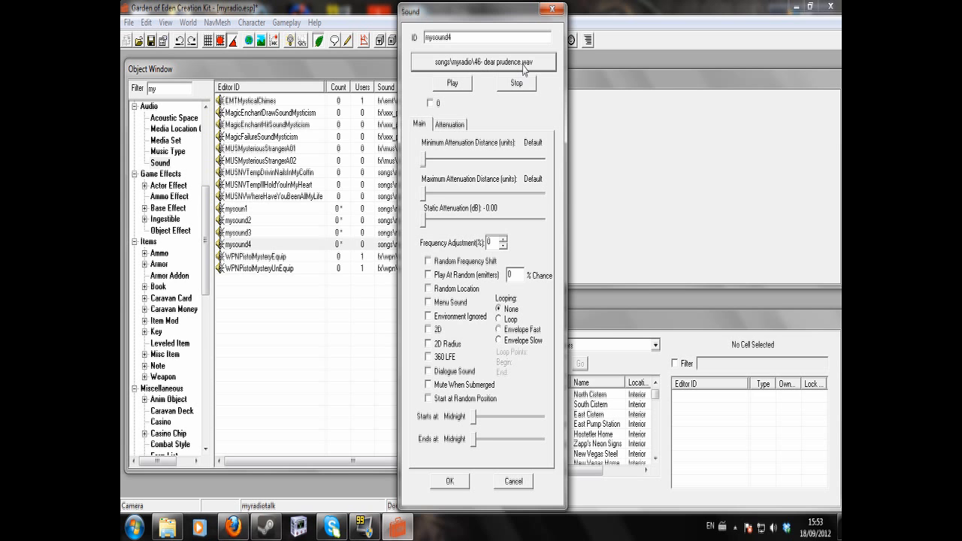
pyautogui.click(466, 482)
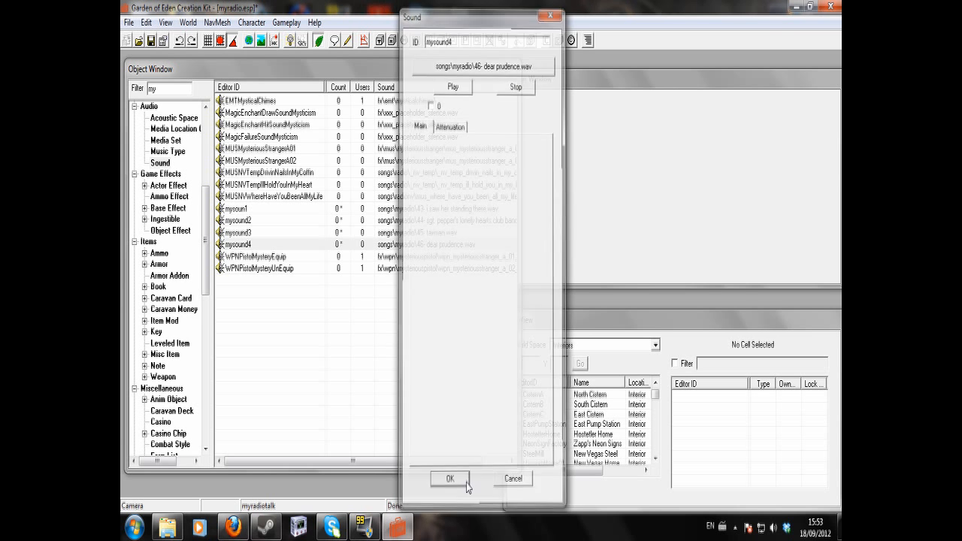